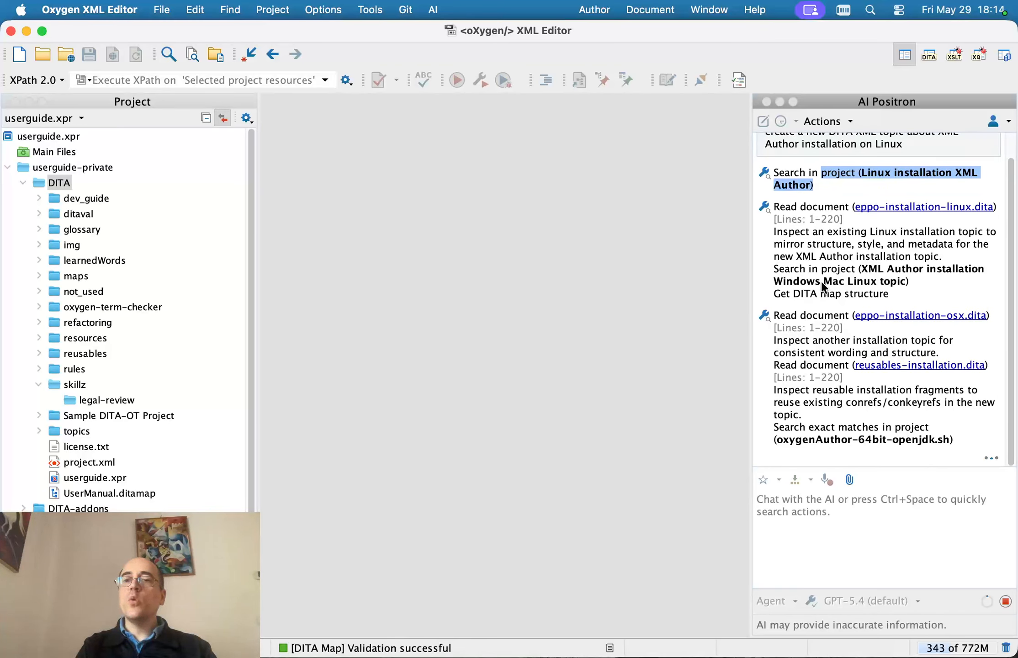
Stop the agent's running response about the Linux installation topic and start a new chat
click(1005, 603)
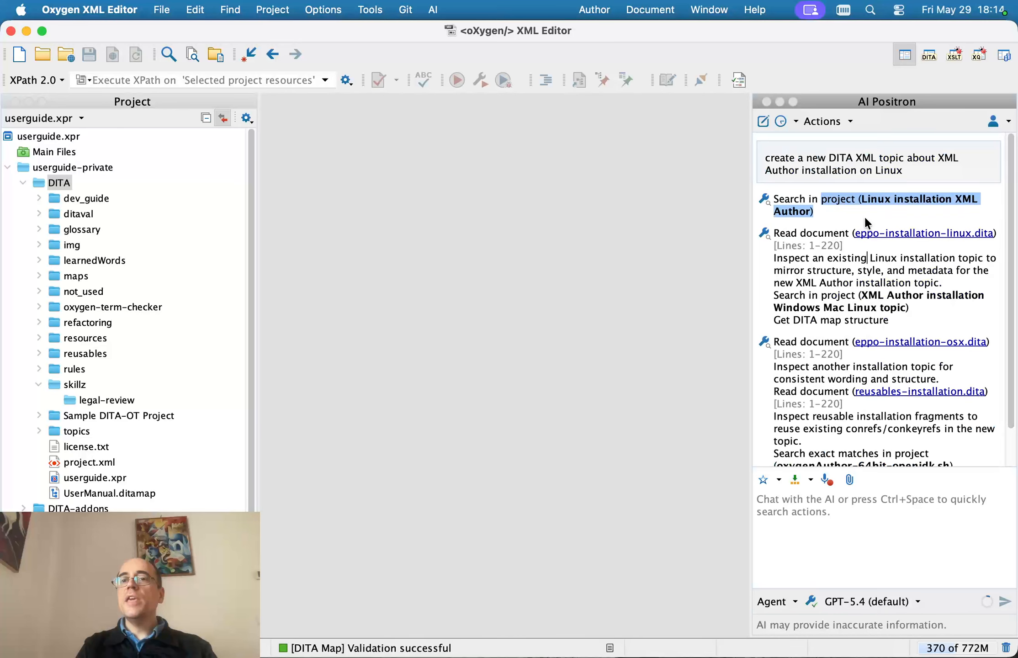
scroll(864, 216, up, 2)
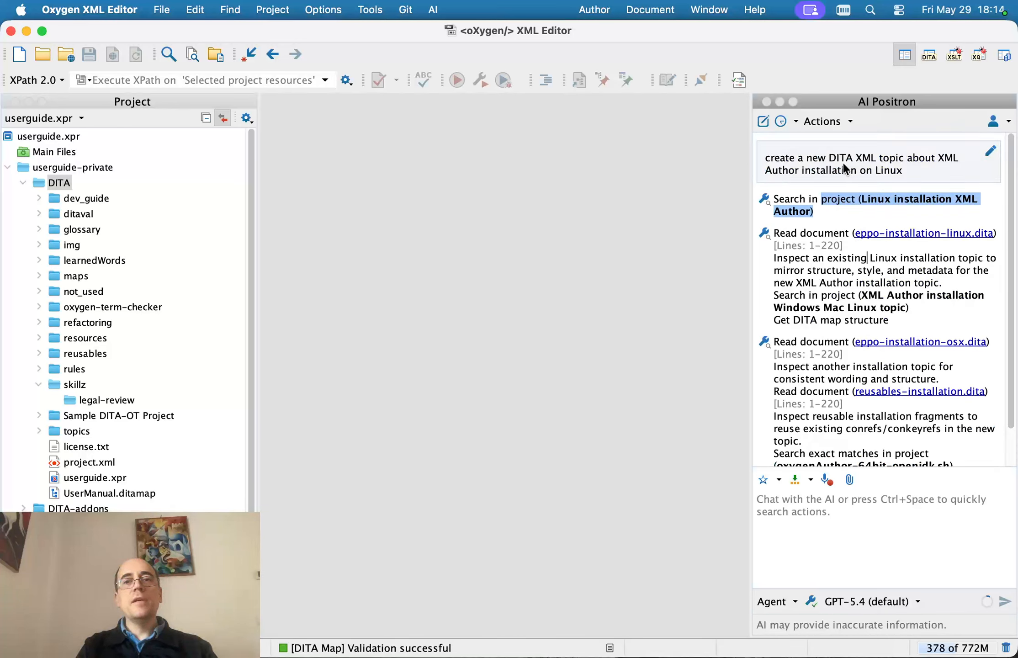
click(762, 120)
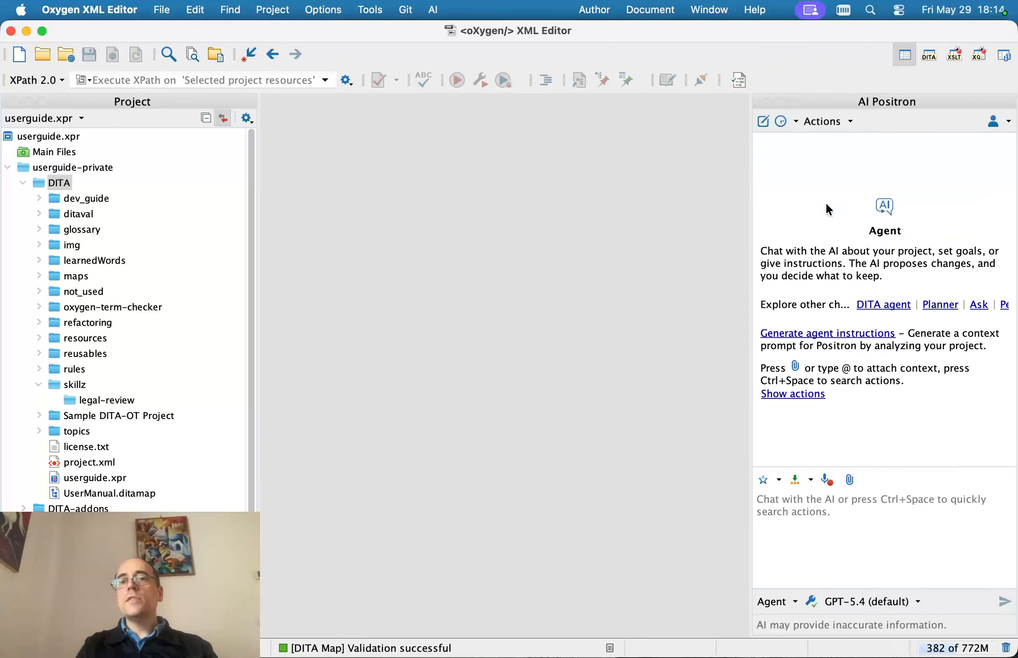
Ask the agent to "create a markdown file containing information about the current project structure"
click(817, 540)
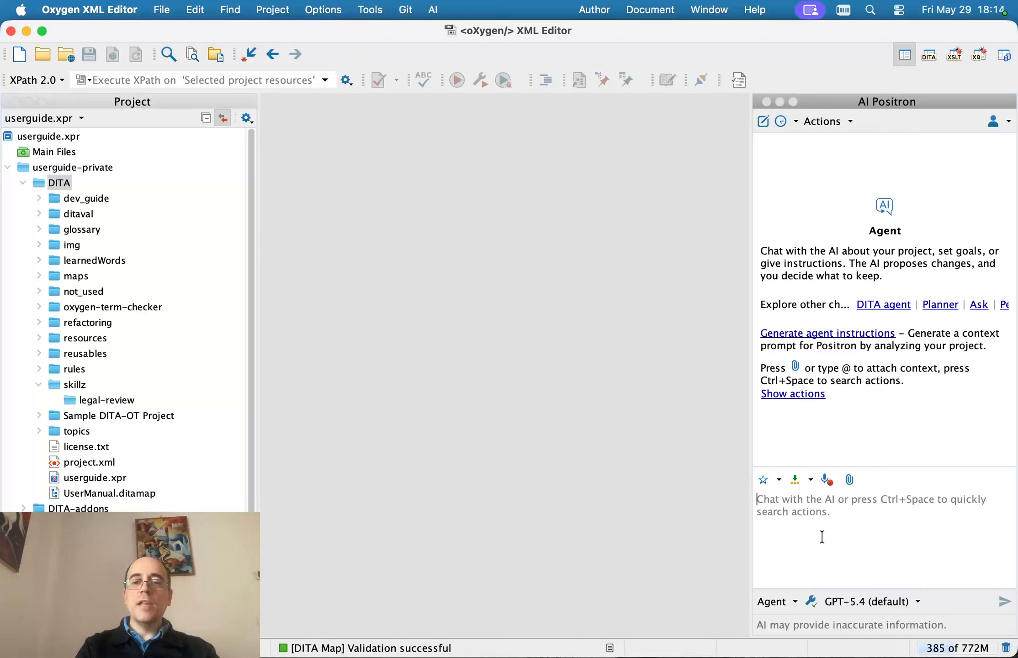
text(create)
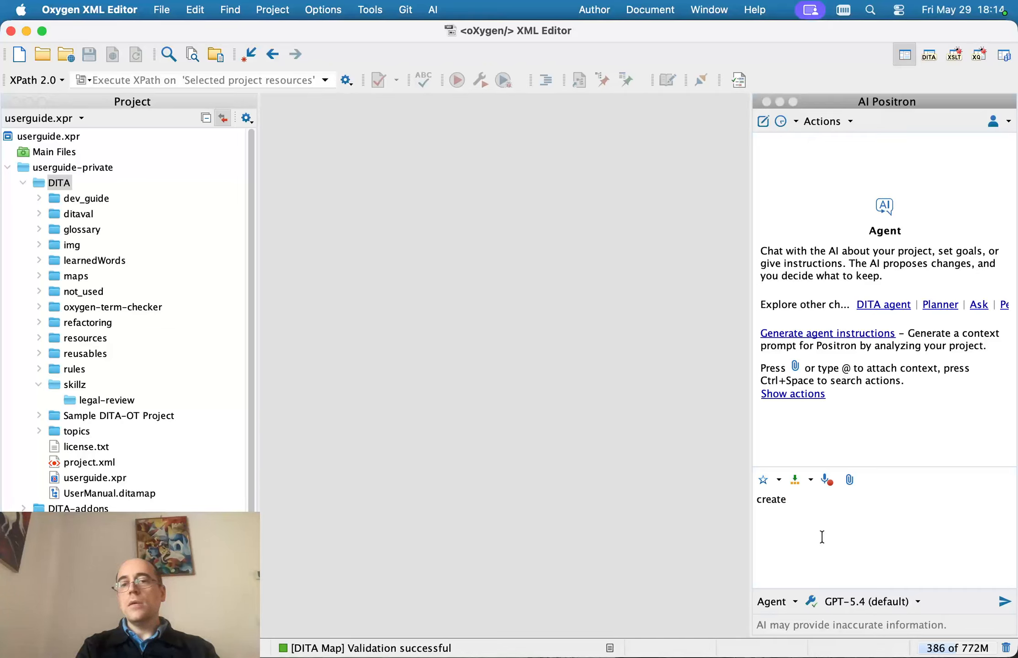
text( a markdow)
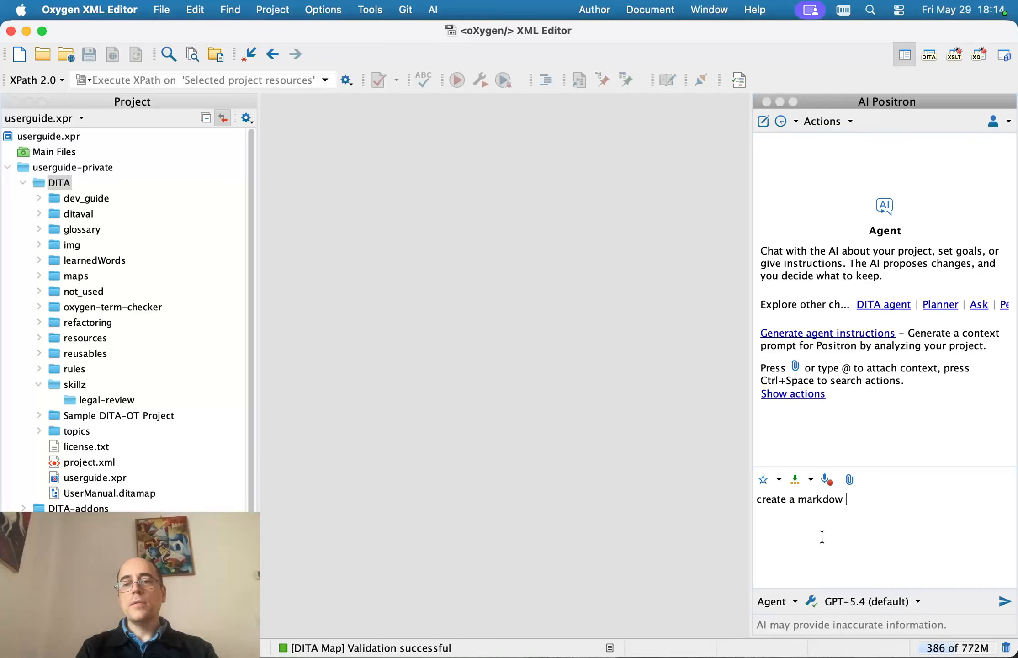
text(n file contai)
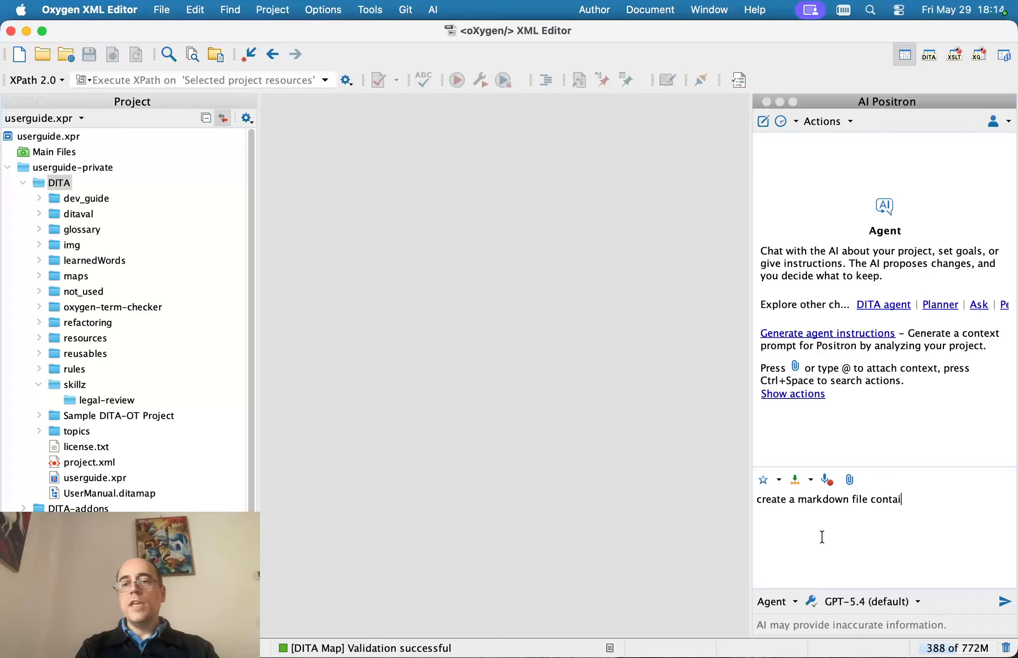
text(ning information abo)
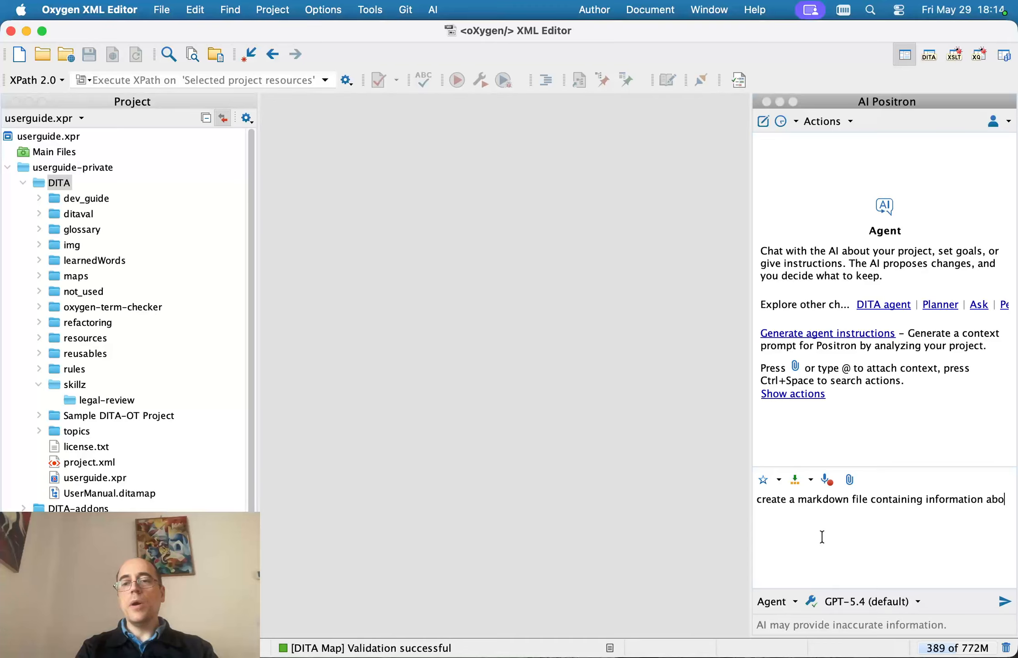
text(ut the current project structure)
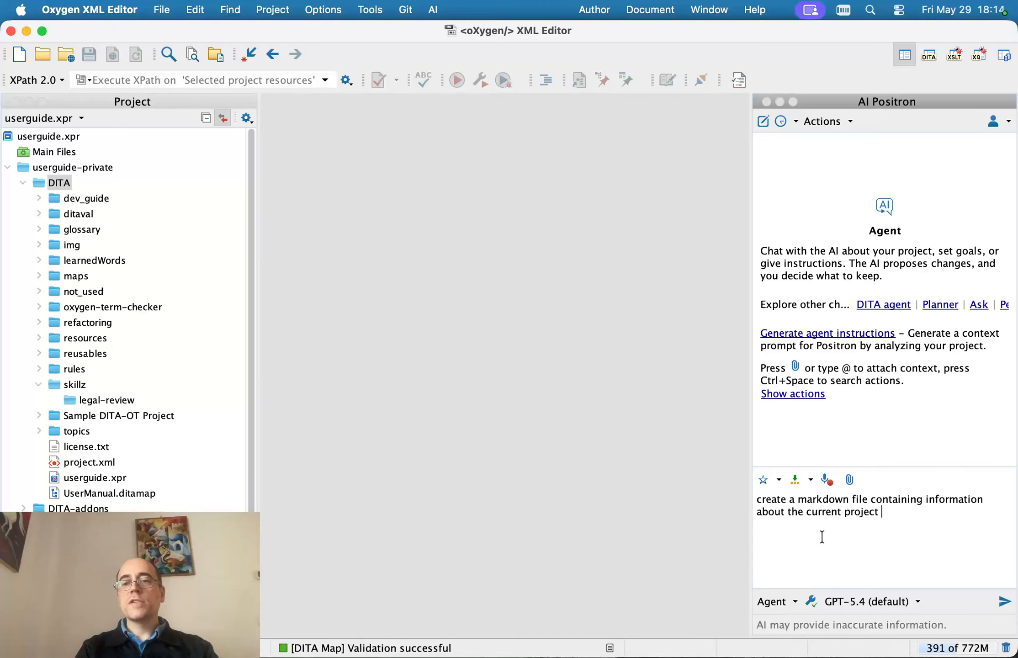
key(Return)
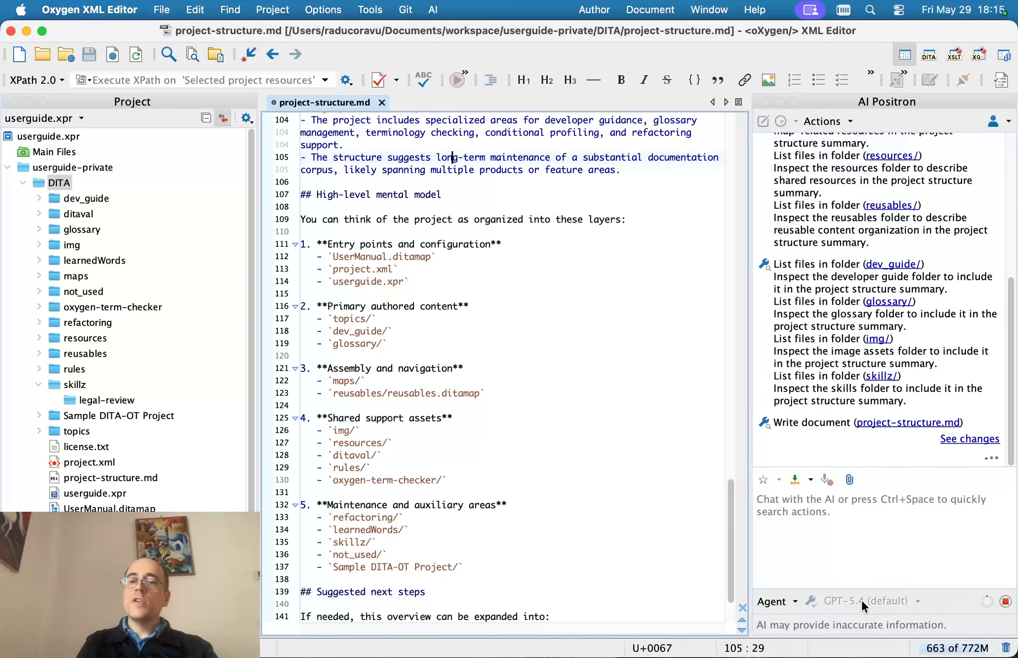
Examine the generated project-structure.md, from the root-level overview through the folder descriptions to the suggested next steps
scroll(472, 142, up, 20)
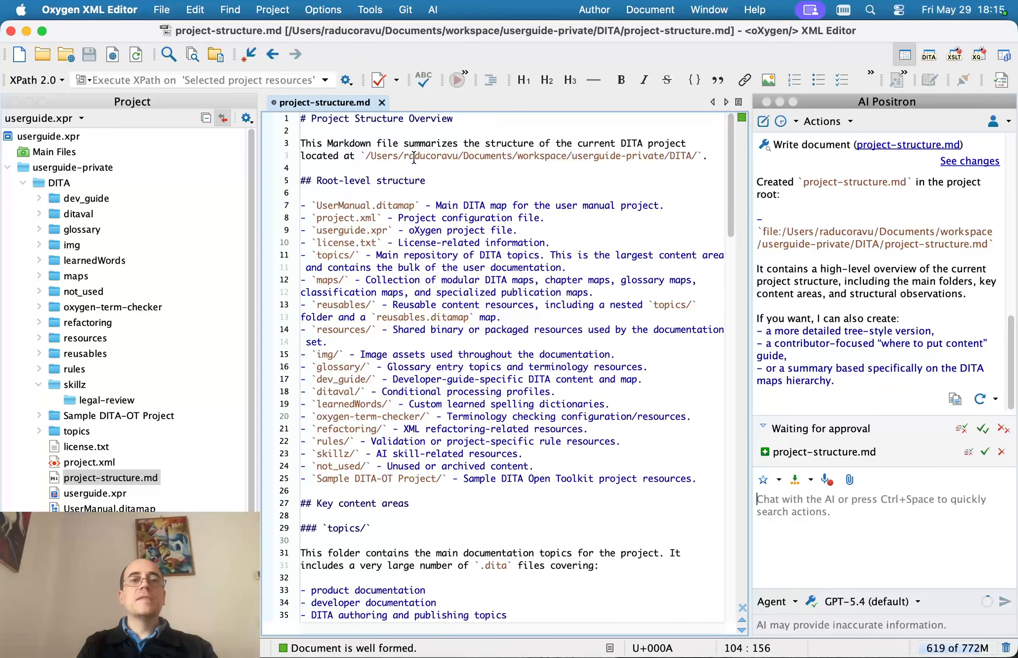
scroll(412, 215, down, 20)
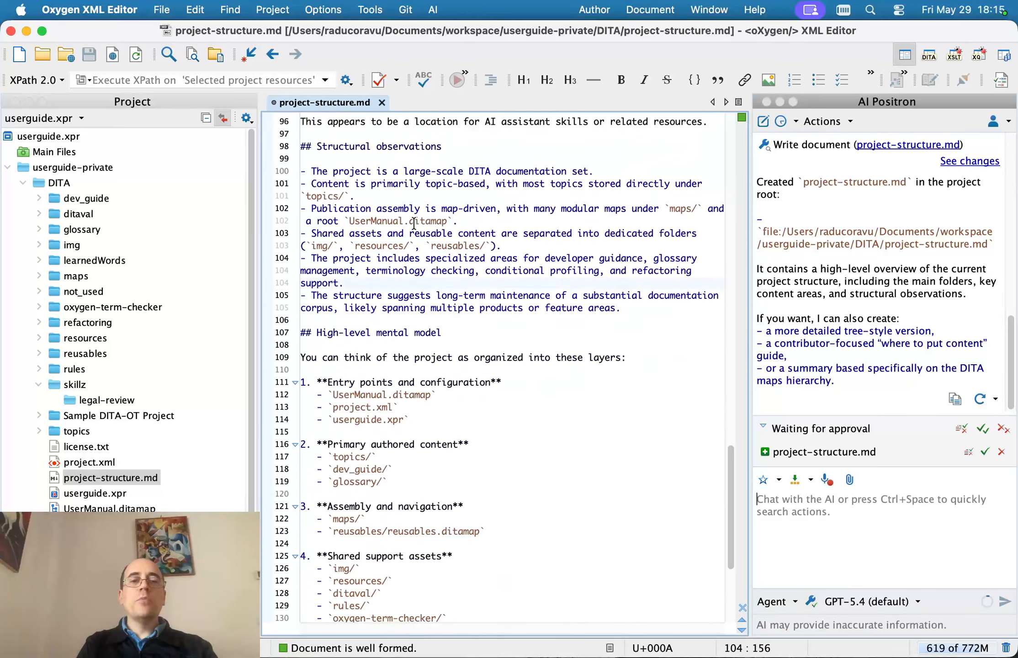
scroll(413, 223, up, 7)
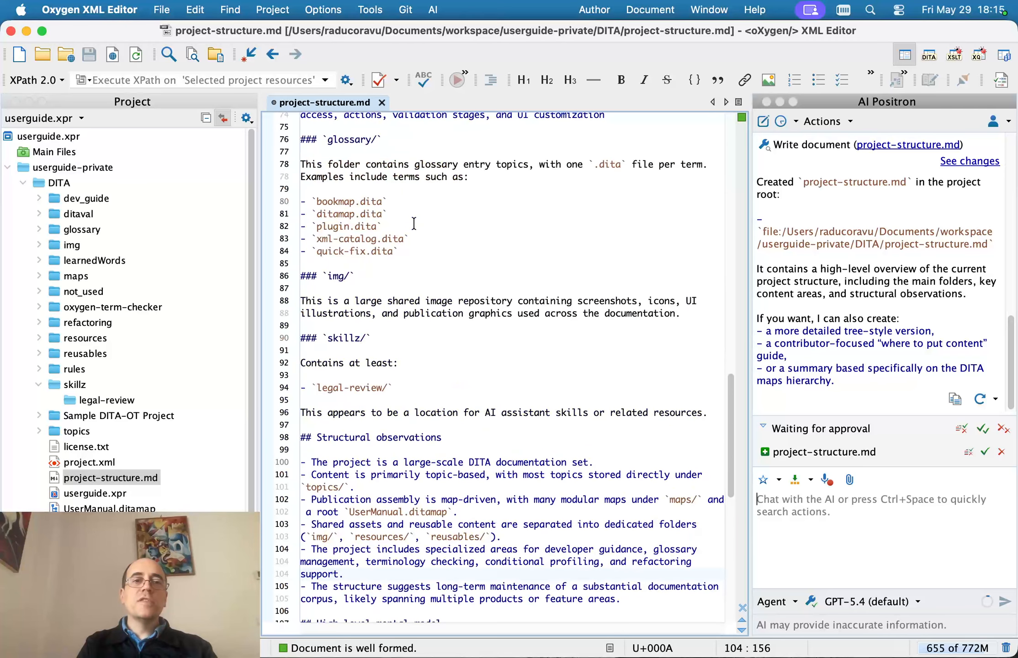
click(404, 301)
click(462, 301)
scroll(477, 309, down, 6)
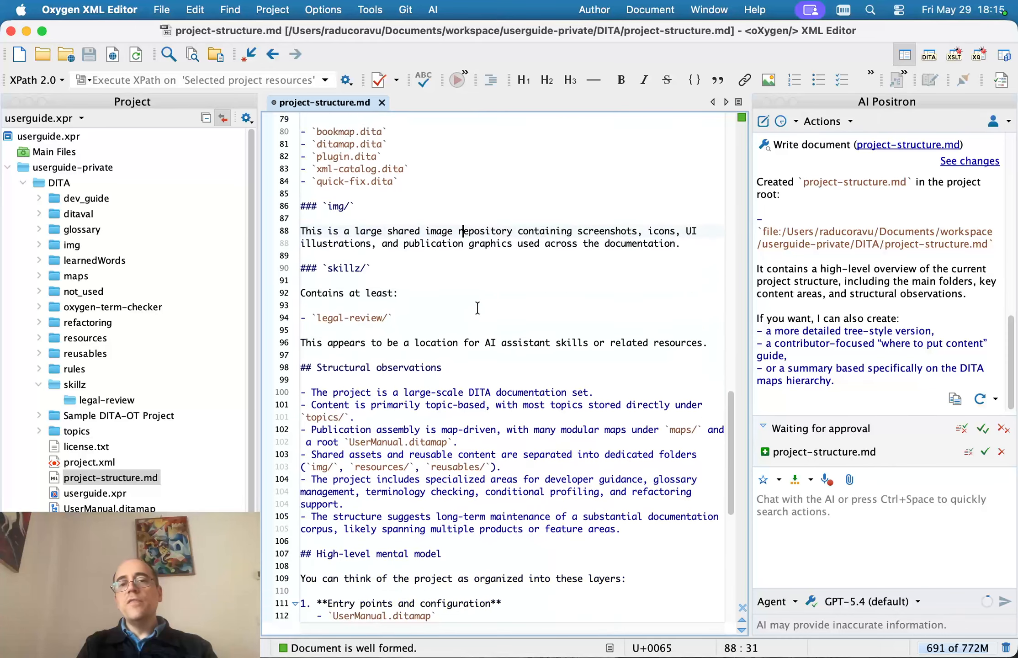
scroll(477, 308, down, 6)
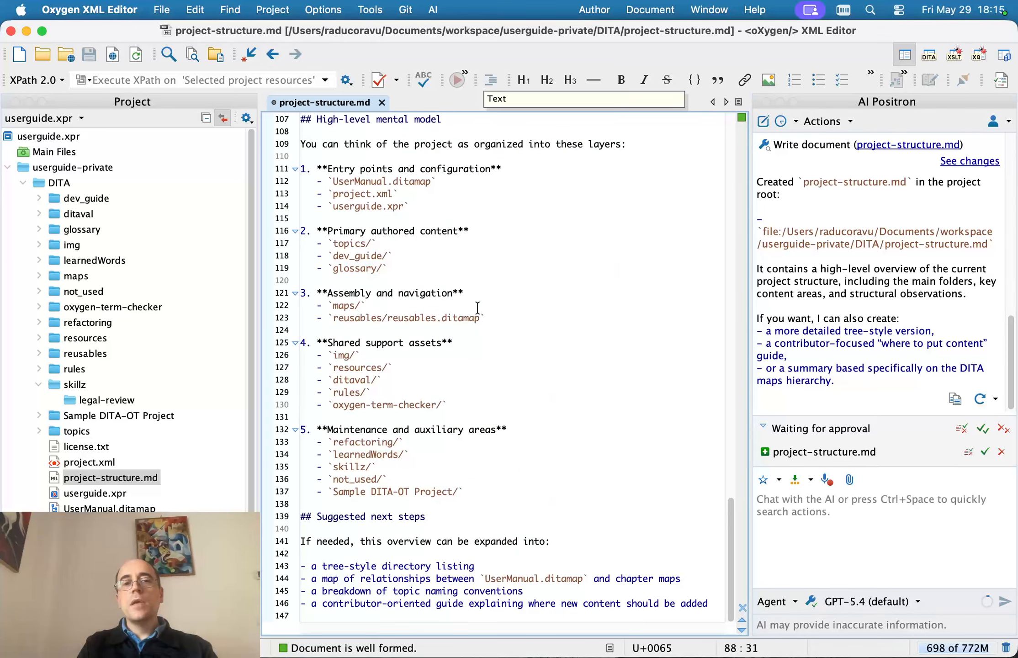
click(491, 603)
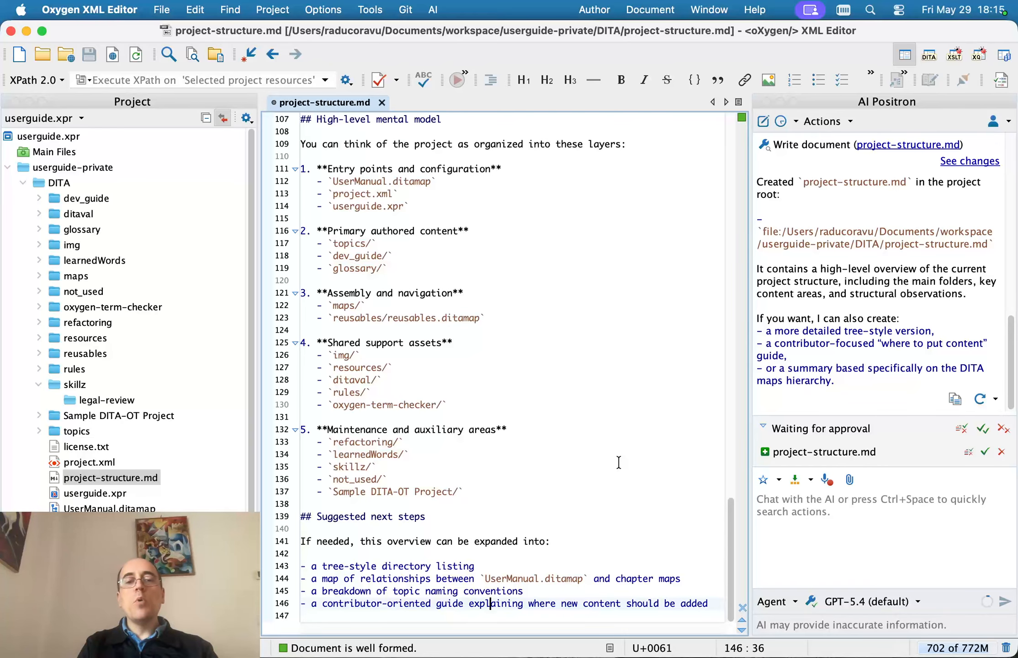
scroll(541, 402, up, 15)
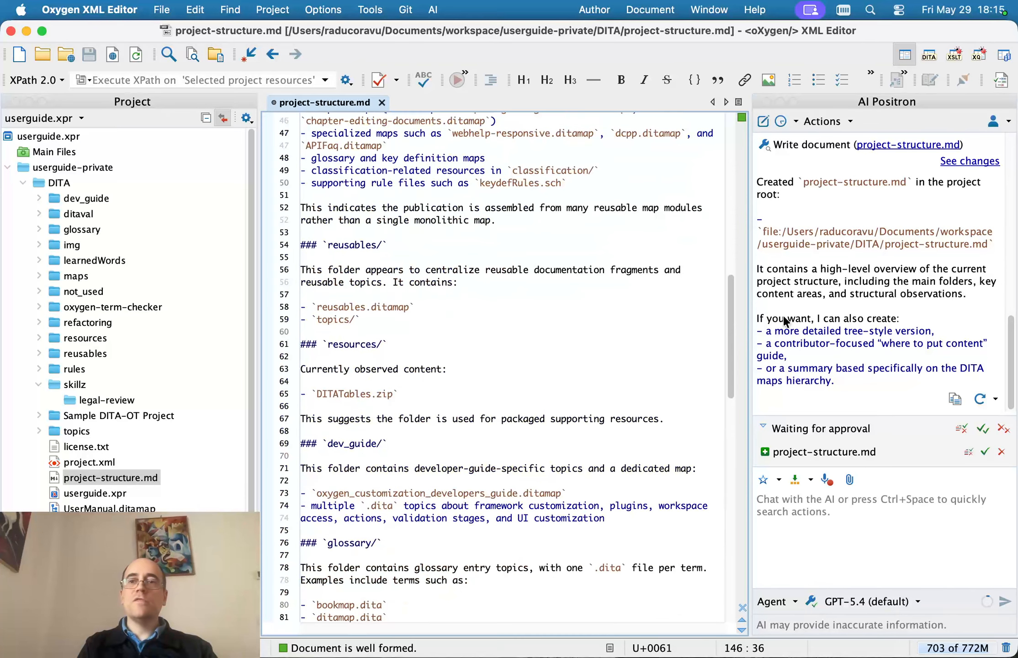
Start a new chat, accepting the AI changes made to project-structure.md
click(761, 121)
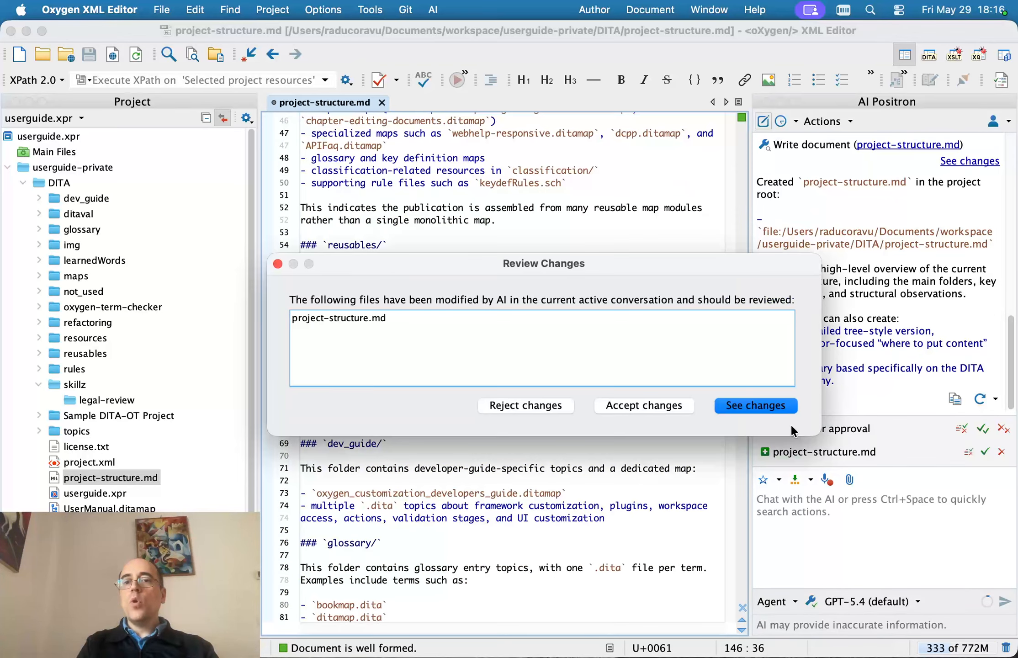
click(654, 404)
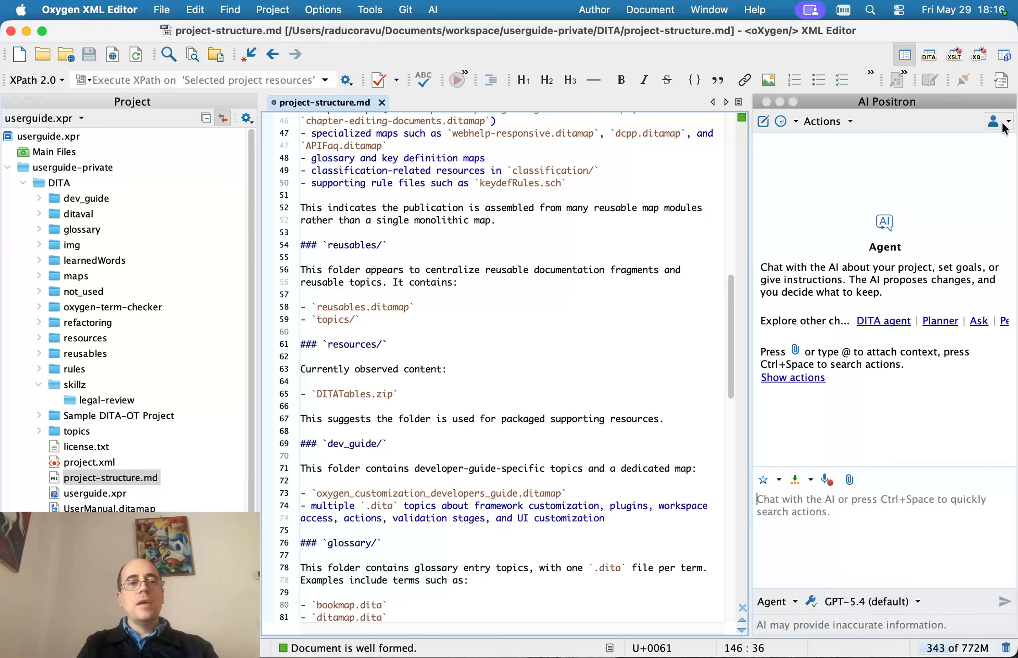
Set project-structure.md from the DITA folder as the additional context file in the Oxygen AI Positron preferences
click(998, 122)
click(963, 187)
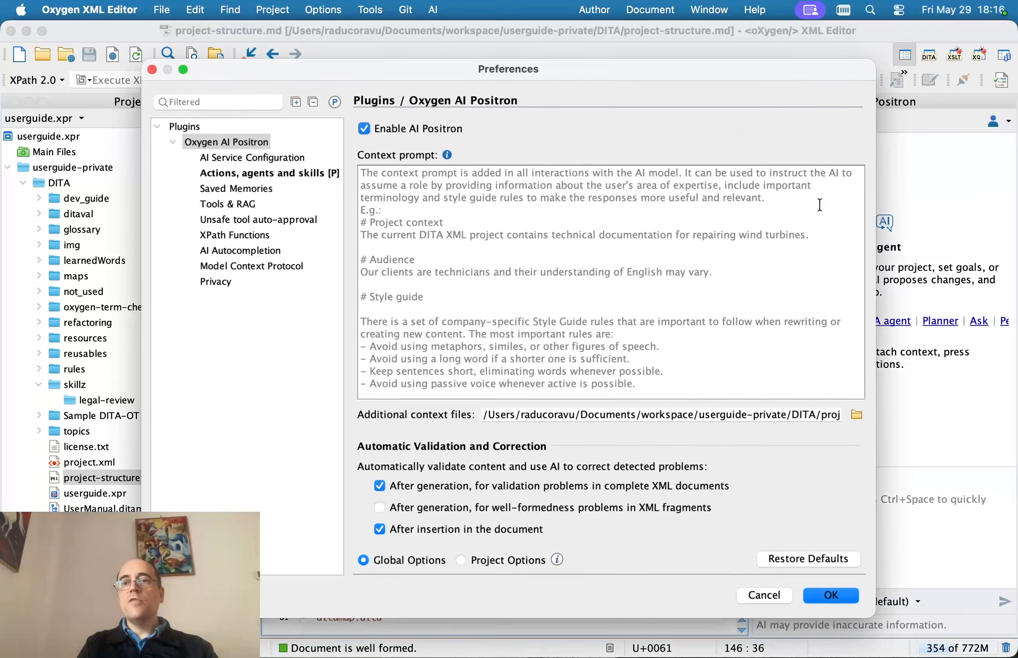
click(251, 146)
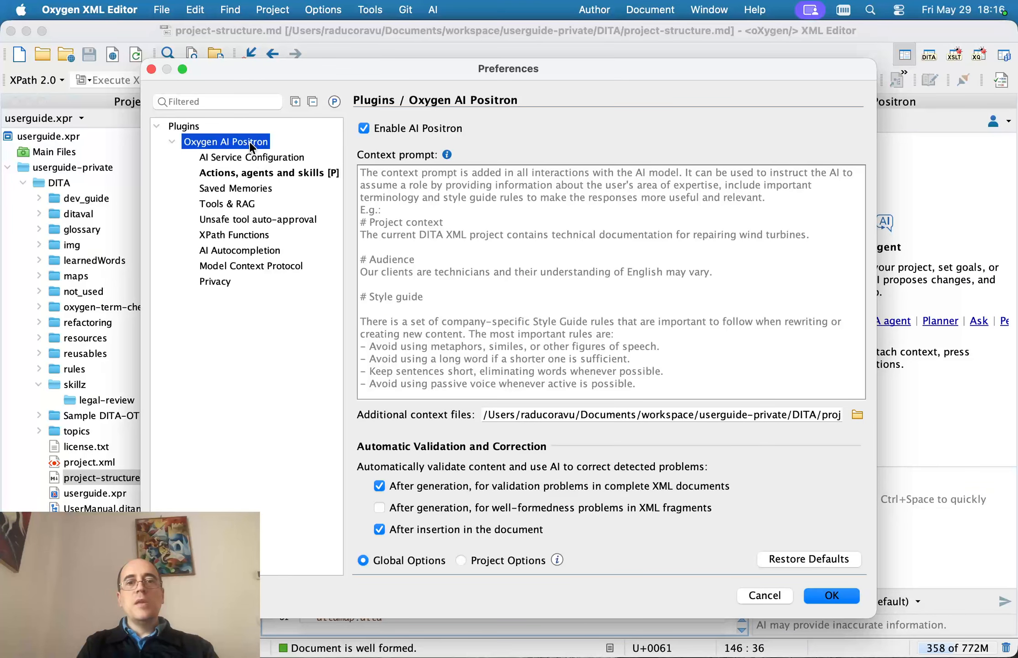
click(860, 414)
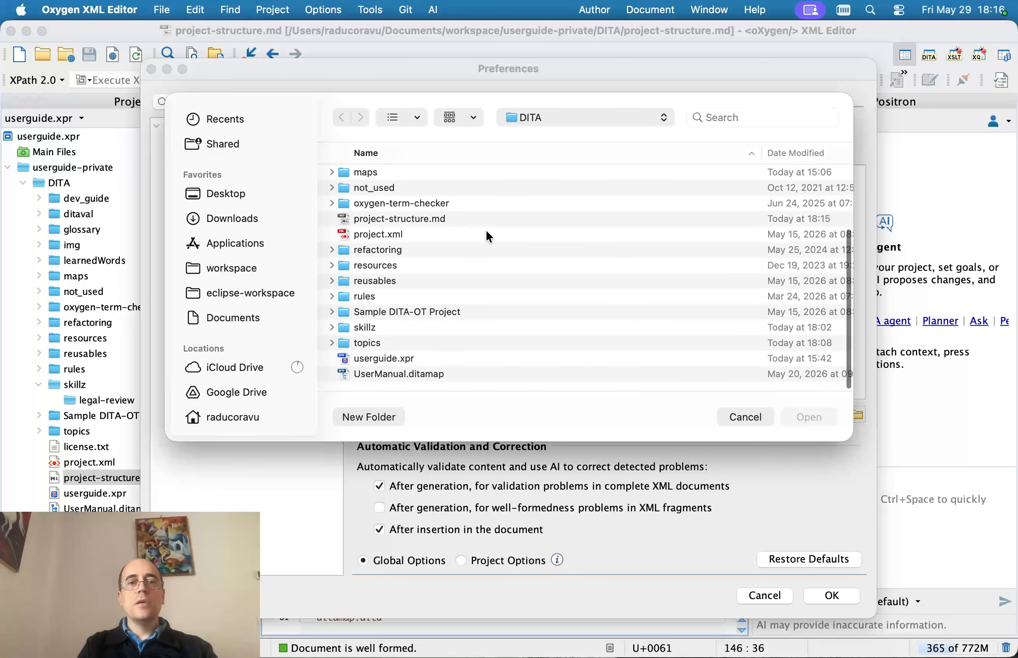
double_click(416, 218)
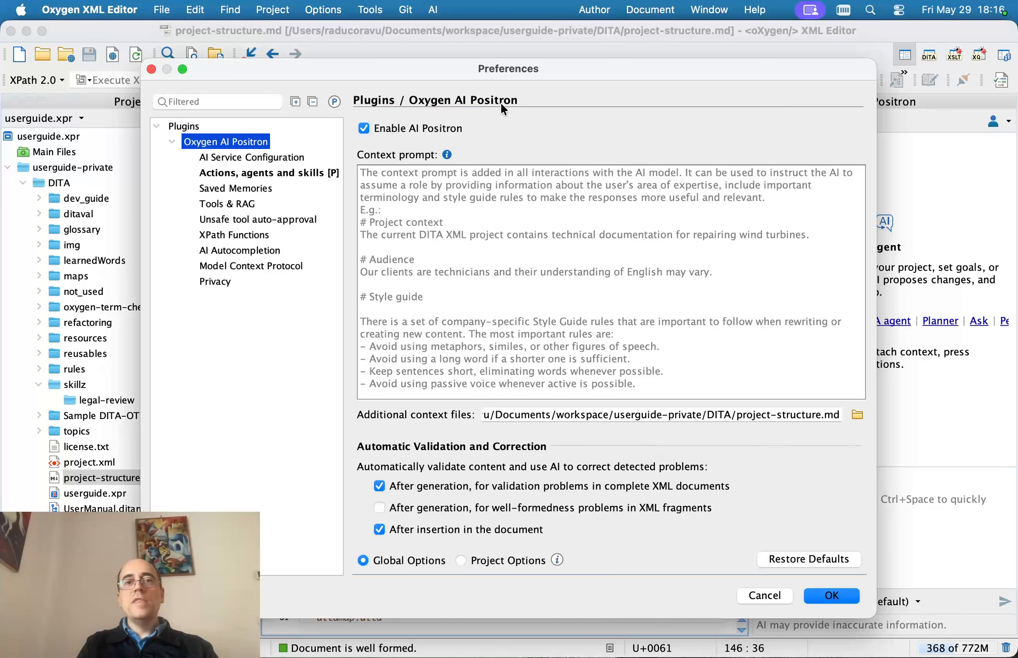
click(832, 594)
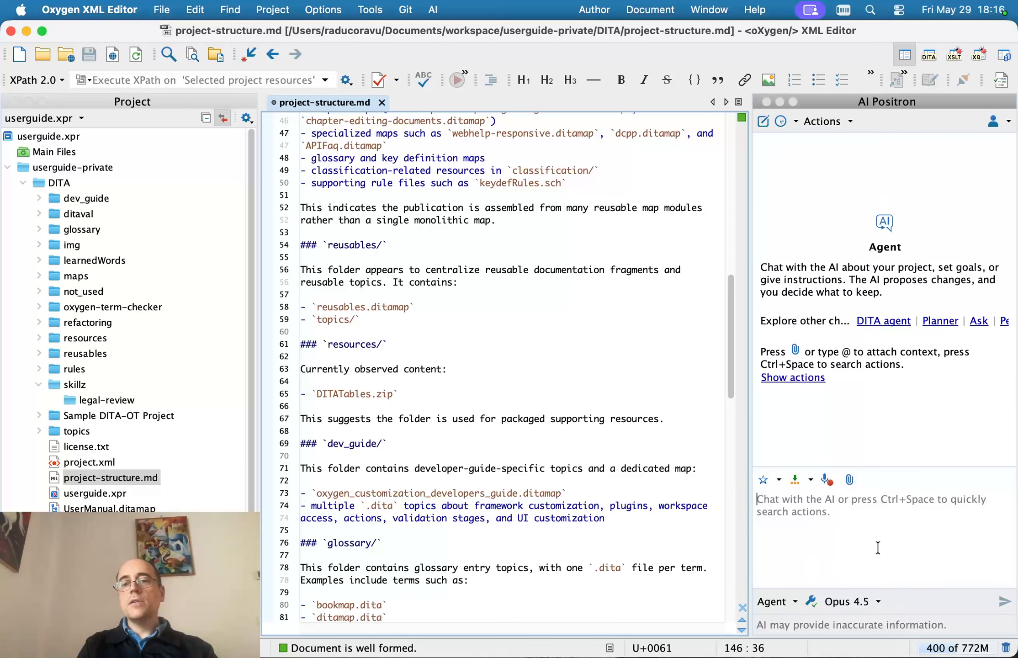
Switch the chat model to AI Positron Service / GPT-5.4 (default) and ask the agent to "tell me about the current project structure"
click(850, 602)
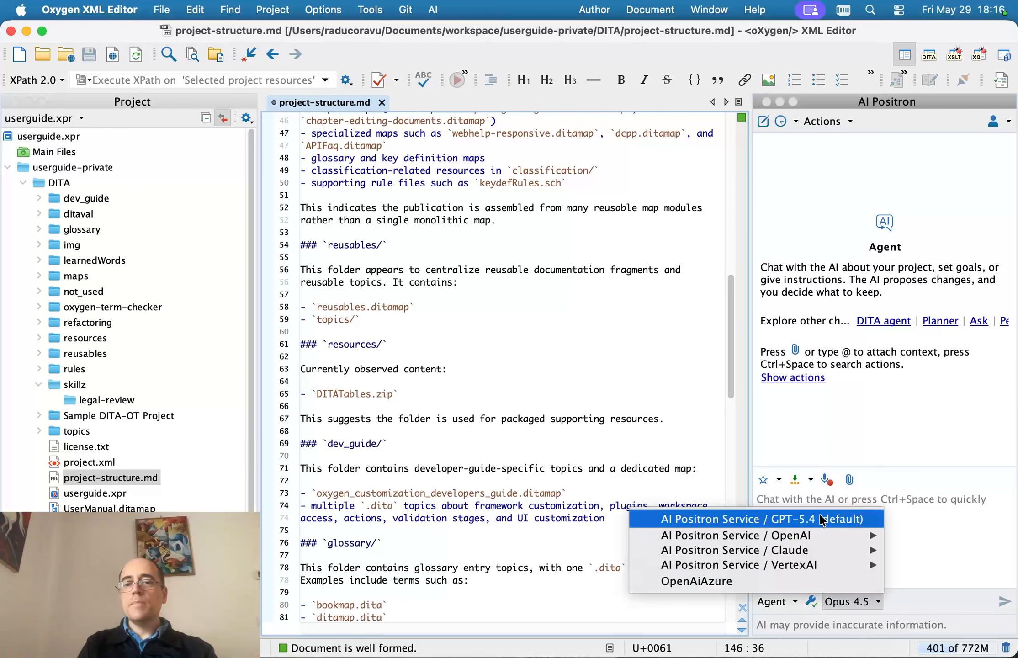
click(854, 519)
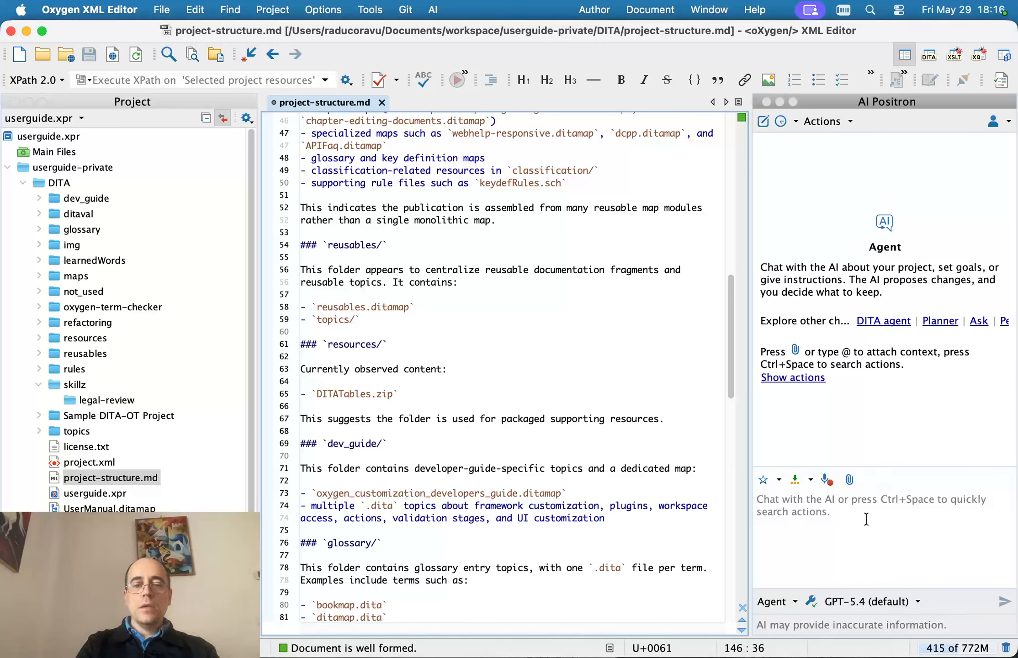
text(tell me about the)
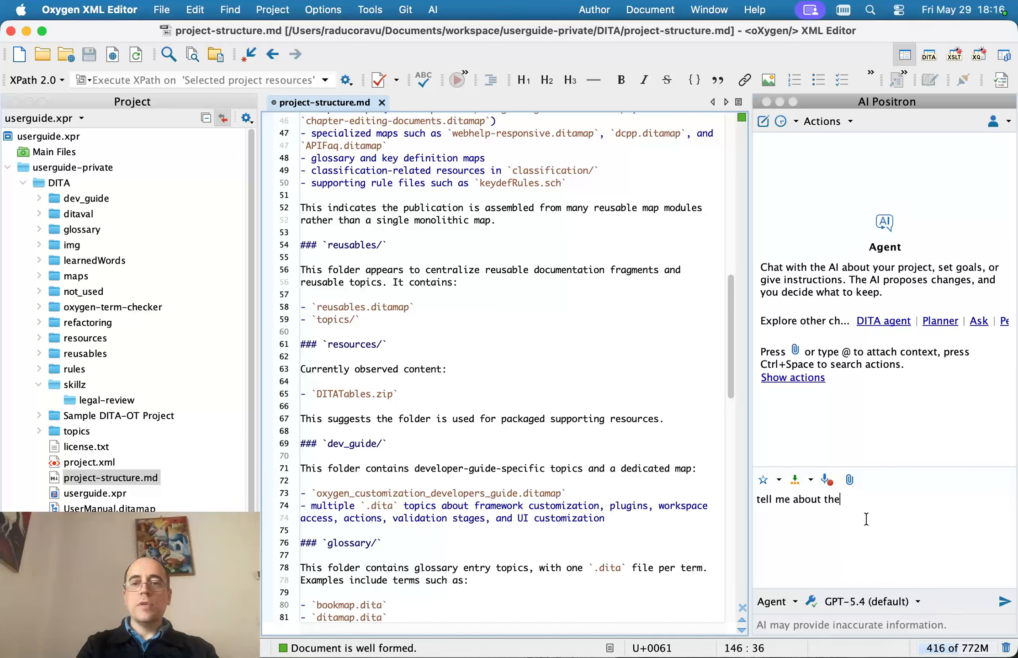
text( current project structure)
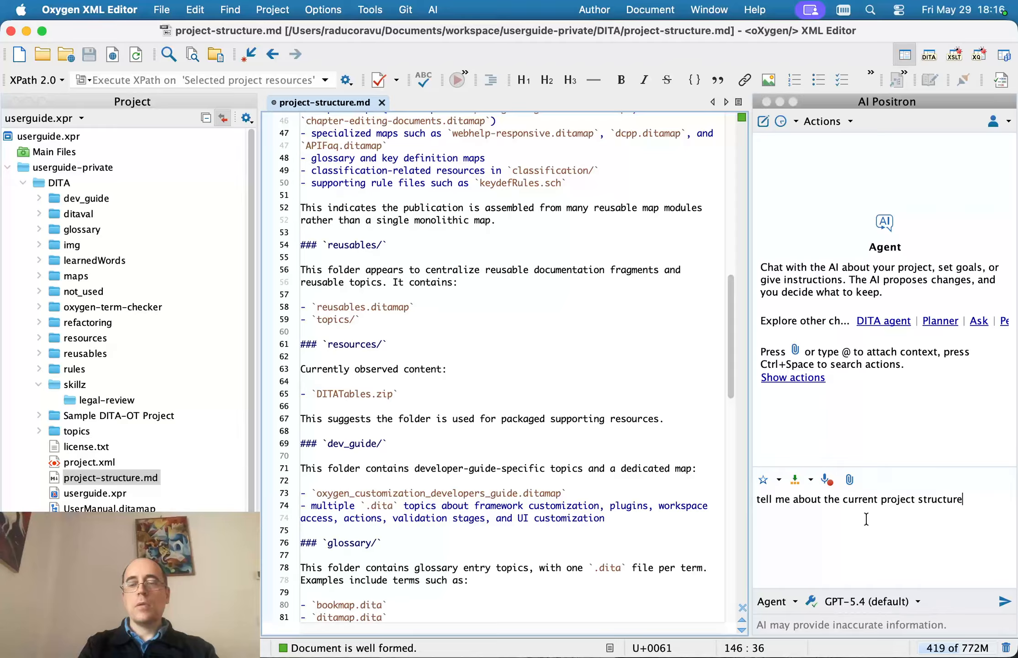
key(Return)
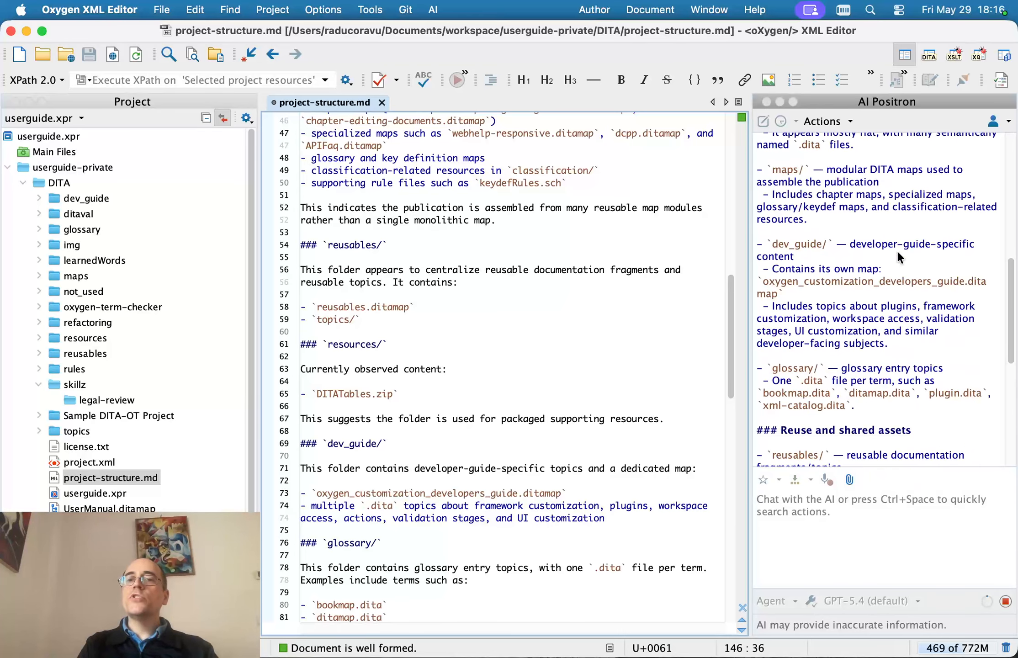
Review the agent's description of the project folders and close project-structure.md
scroll(896, 249, up, 2)
click(430, 170)
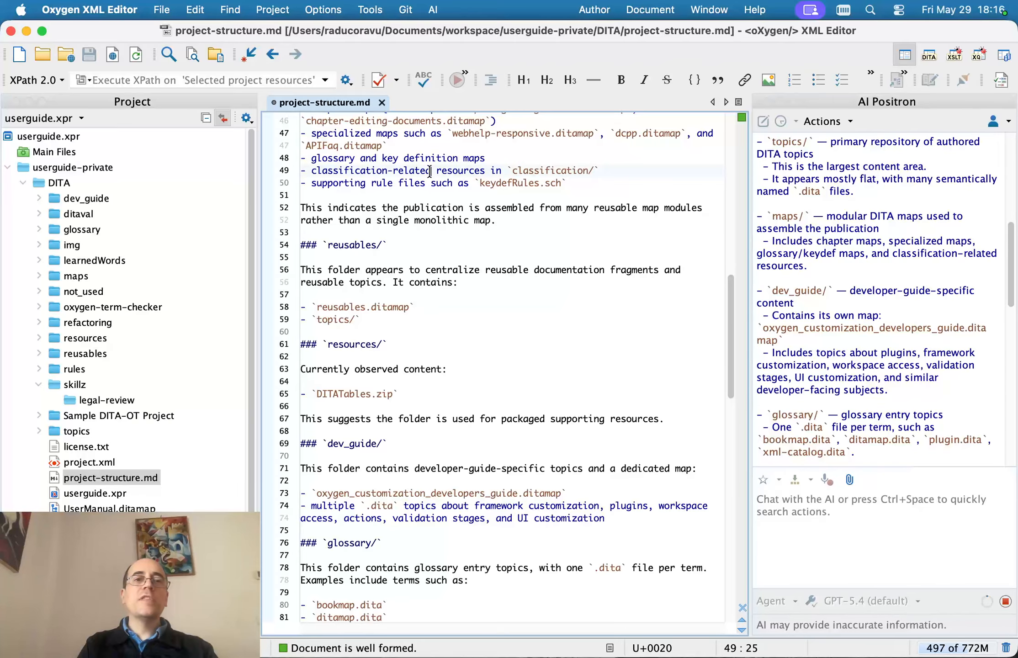
click(381, 102)
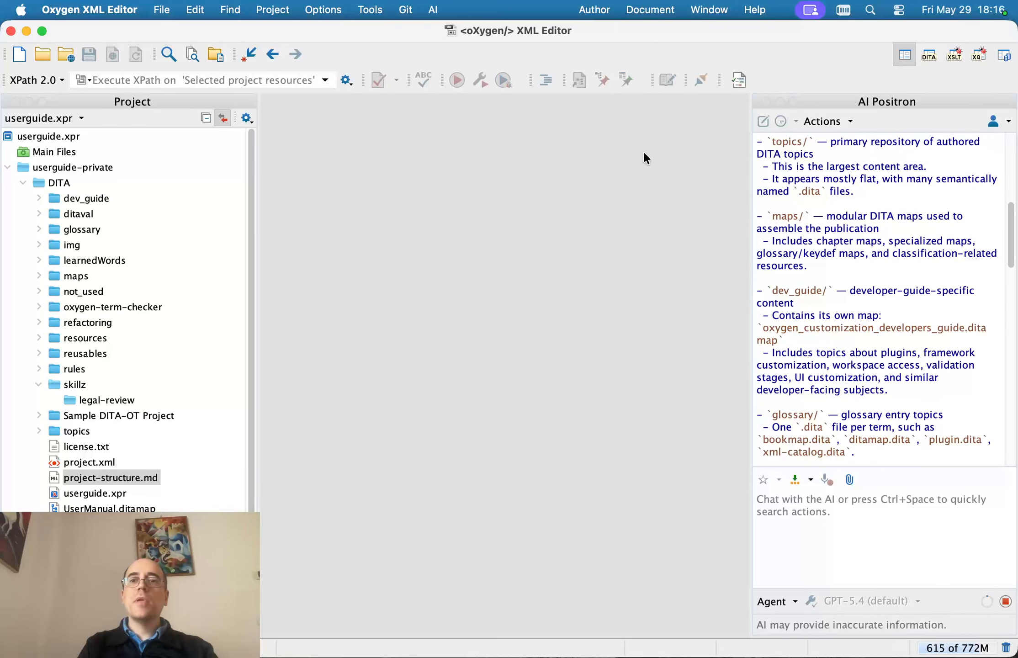
Reopen project-structure.md from the project, examine its structural observations and high-level mental model, and close the file
double_click(84, 479)
click(451, 252)
scroll(451, 252, down, 10)
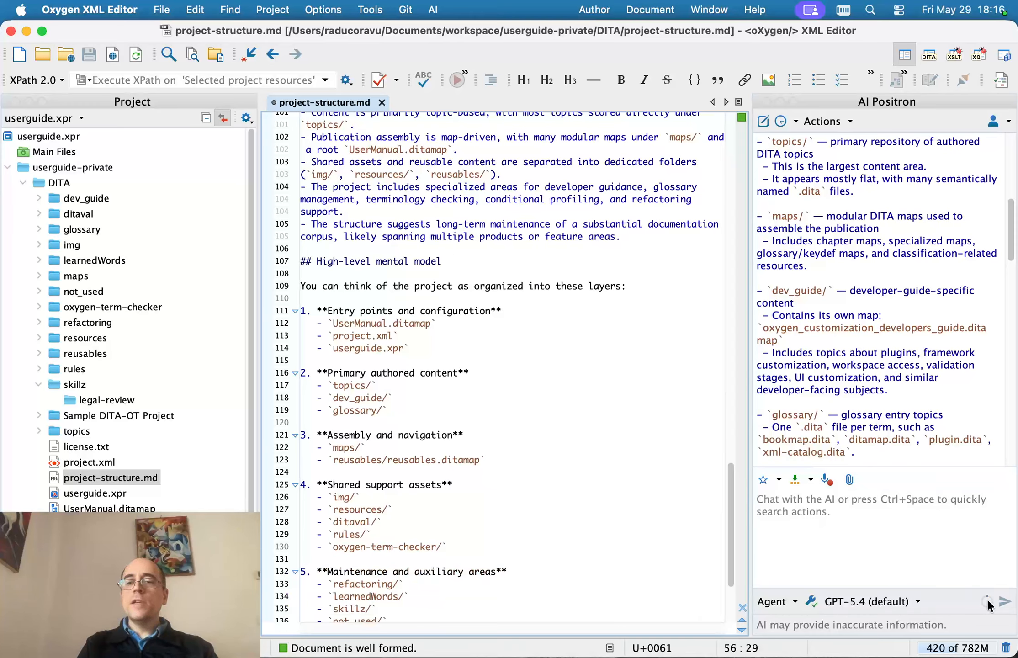
mouse_move(987, 598)
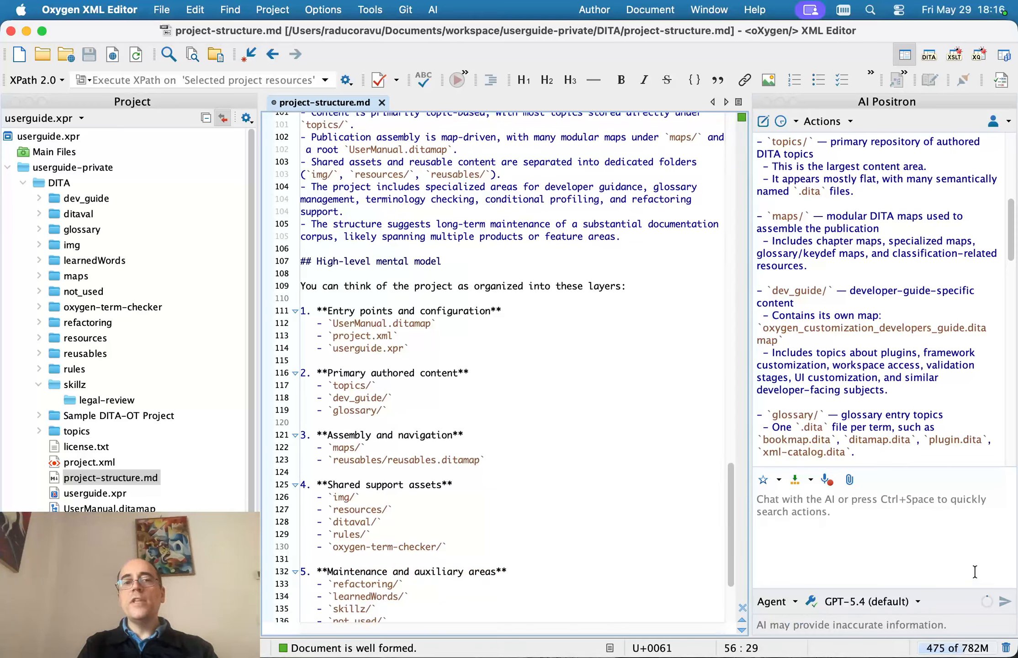
click(576, 360)
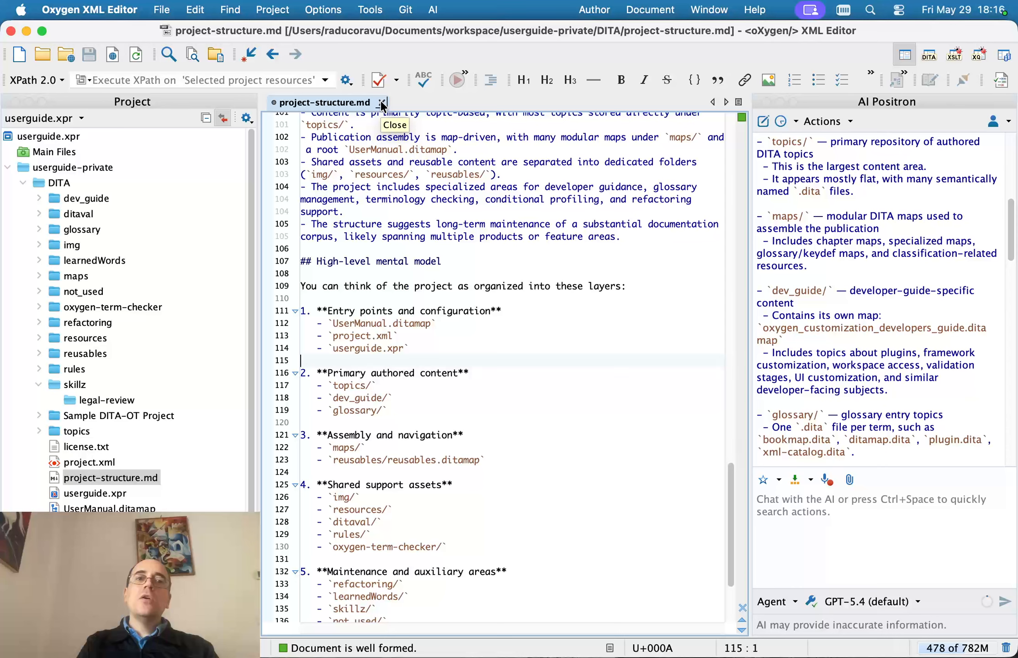
click(382, 103)
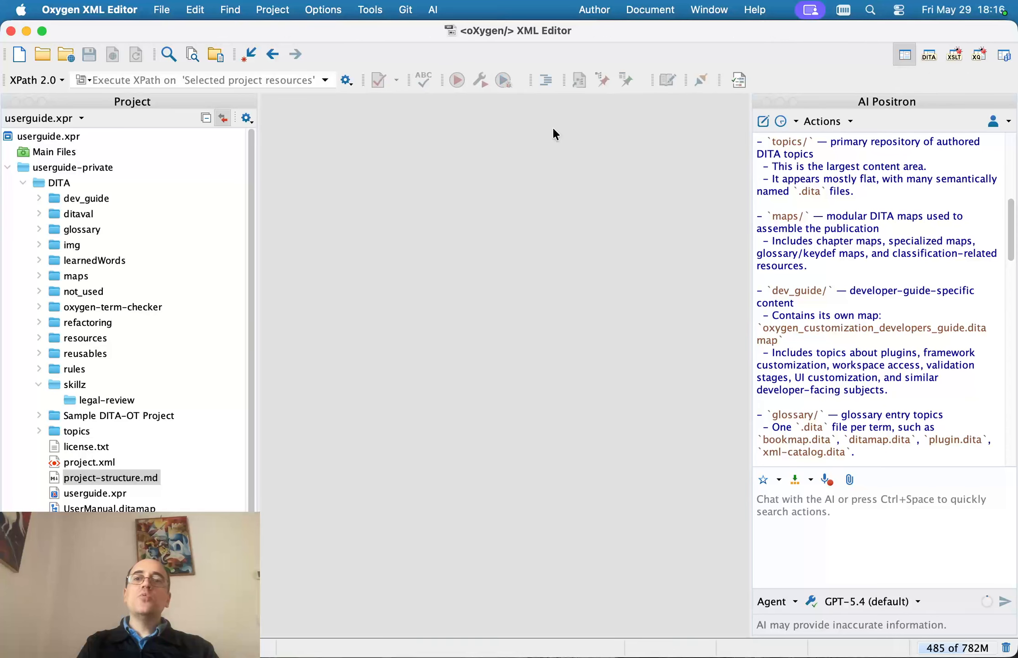
Start a new AI Positron chat and copy the location of the legal-review folder inside skillz
click(762, 120)
click(103, 401)
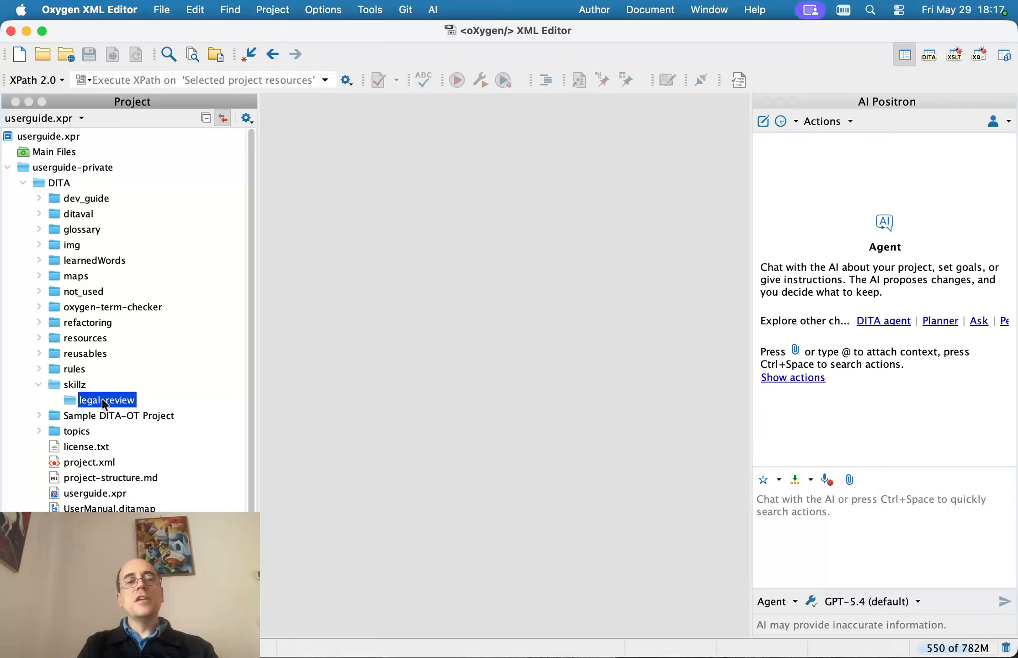
right_click(103, 405)
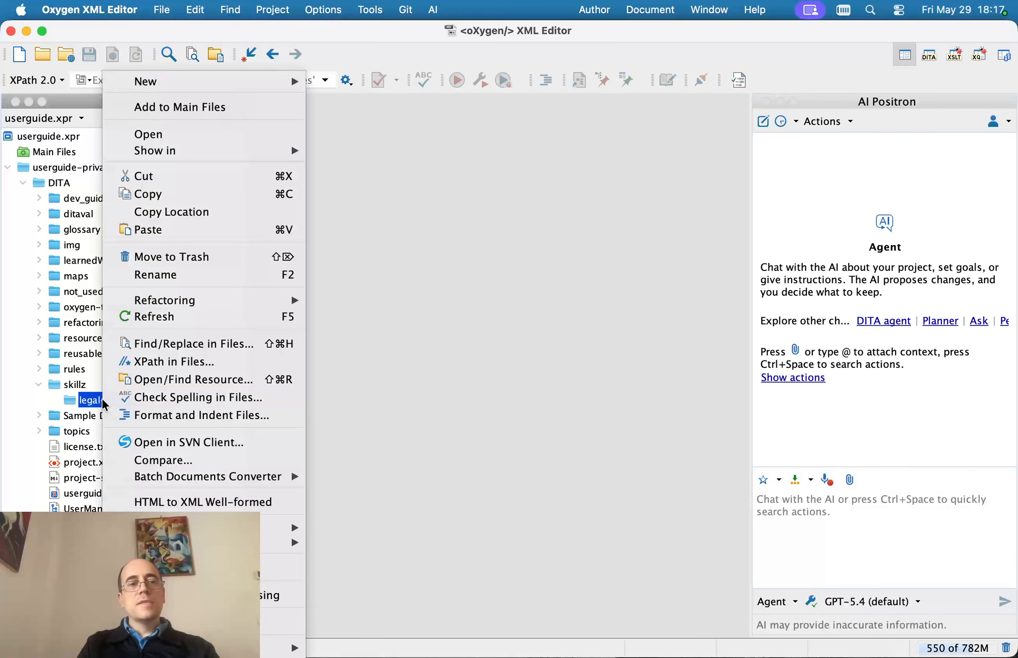
click(214, 211)
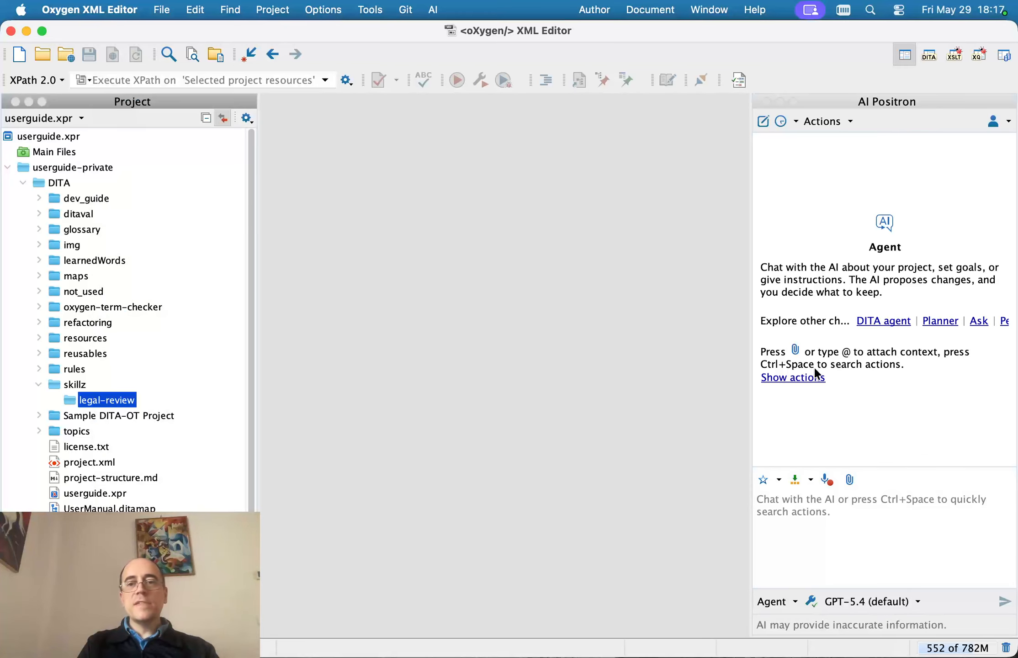
Switch the chat model to AI Positron Service / Claude Opus 4.5
click(889, 513)
click(874, 606)
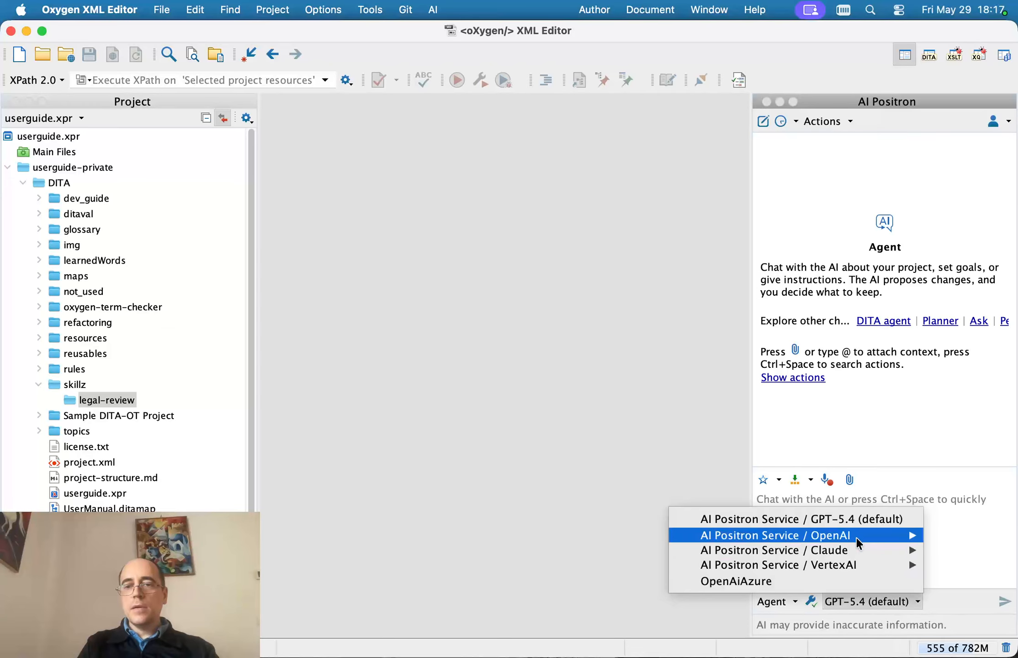
mouse_move(832, 552)
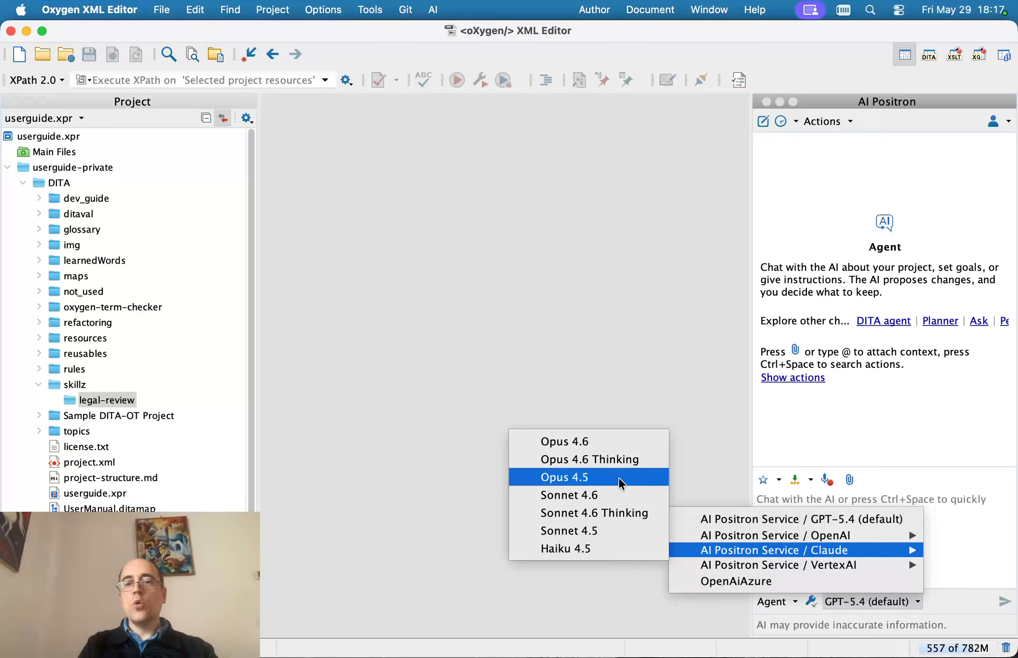
click(621, 480)
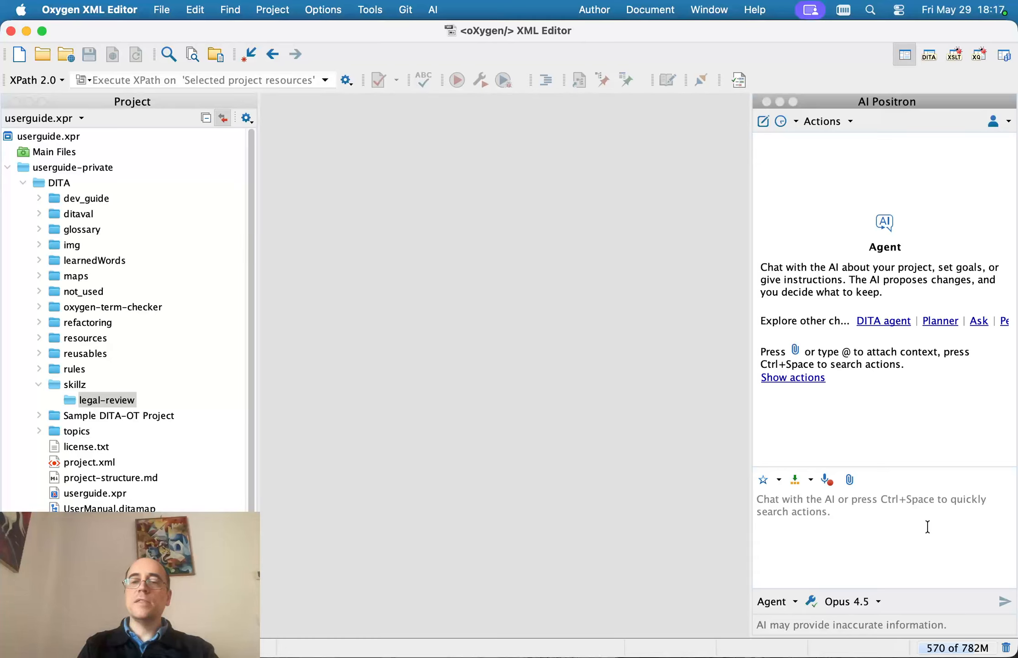
Ask the agent to "create a legal review skill for reviewing DITA XML topics in the folder" followed by the copied legal-review path without its "file:" prefix
text(create a legal ref)
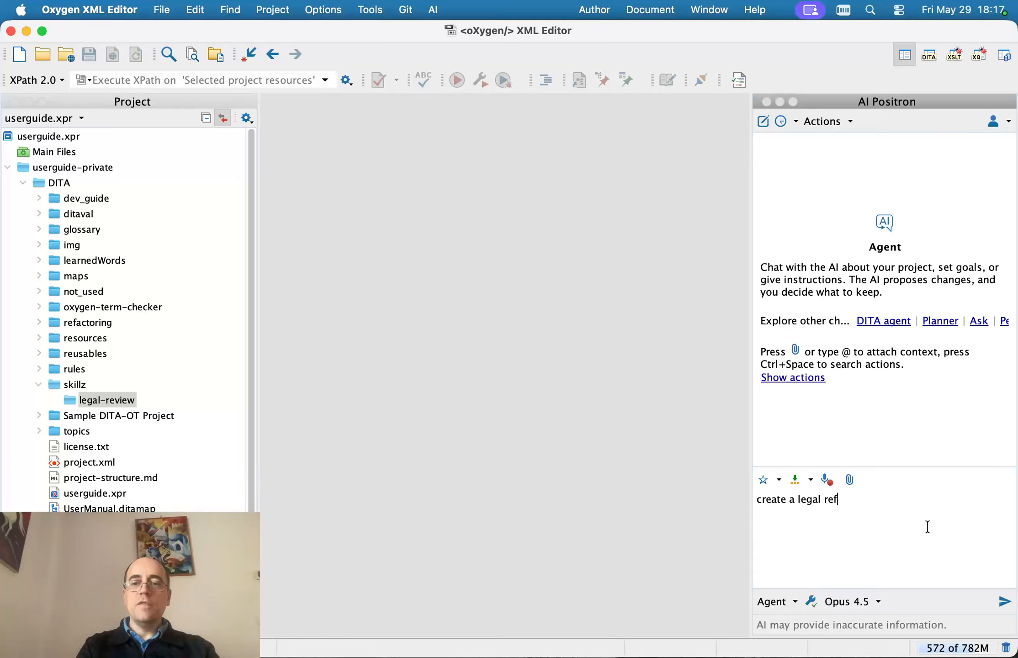
key(BackSpace)
text(vi)
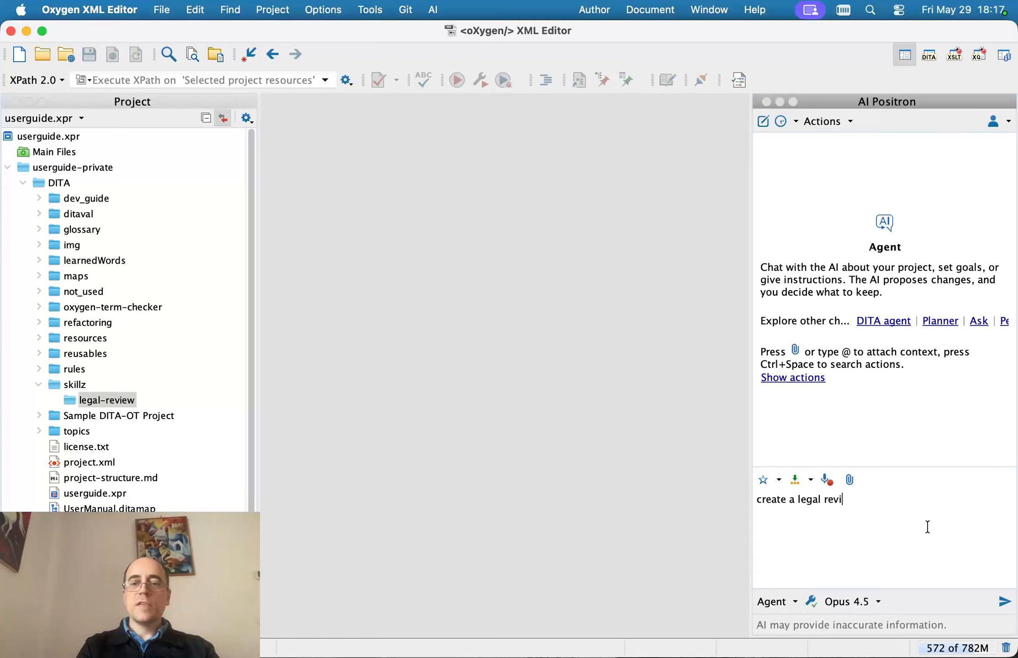
text(ew kit for)
key(BackSpace)
key(BackSpace)
key(BackSpace)
key(BackSpace)
key(BackSpace)
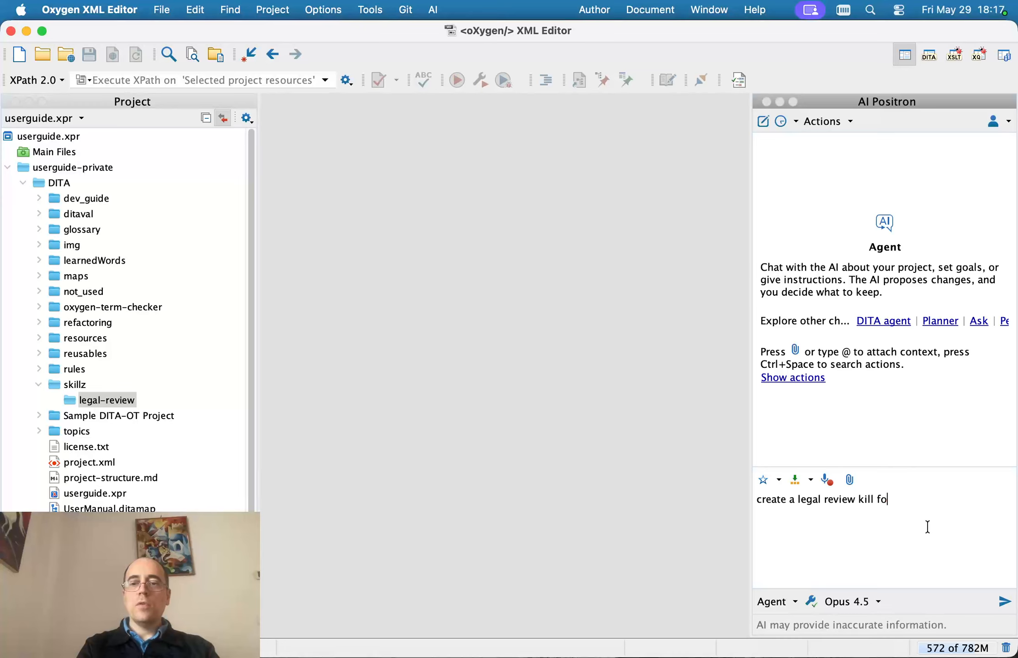
text(skill )
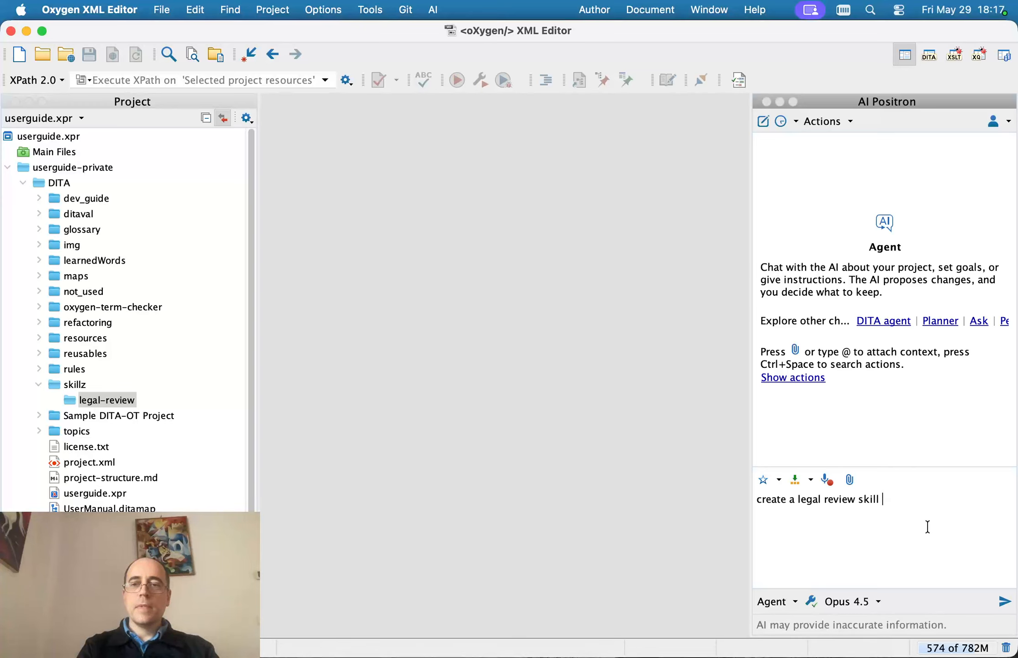
text(for reviewing )
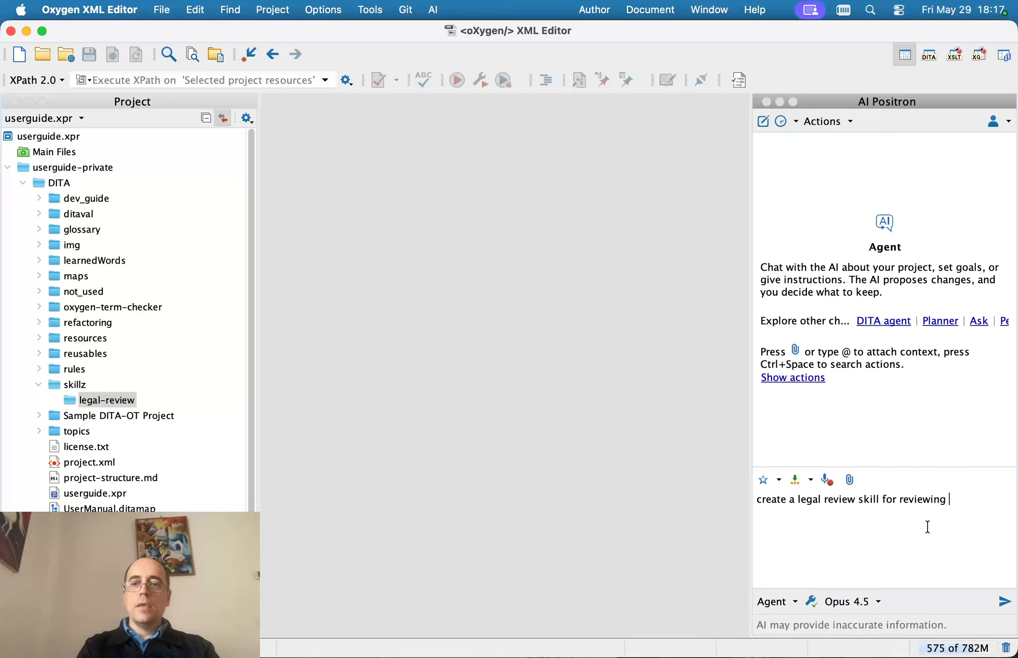
text(D)
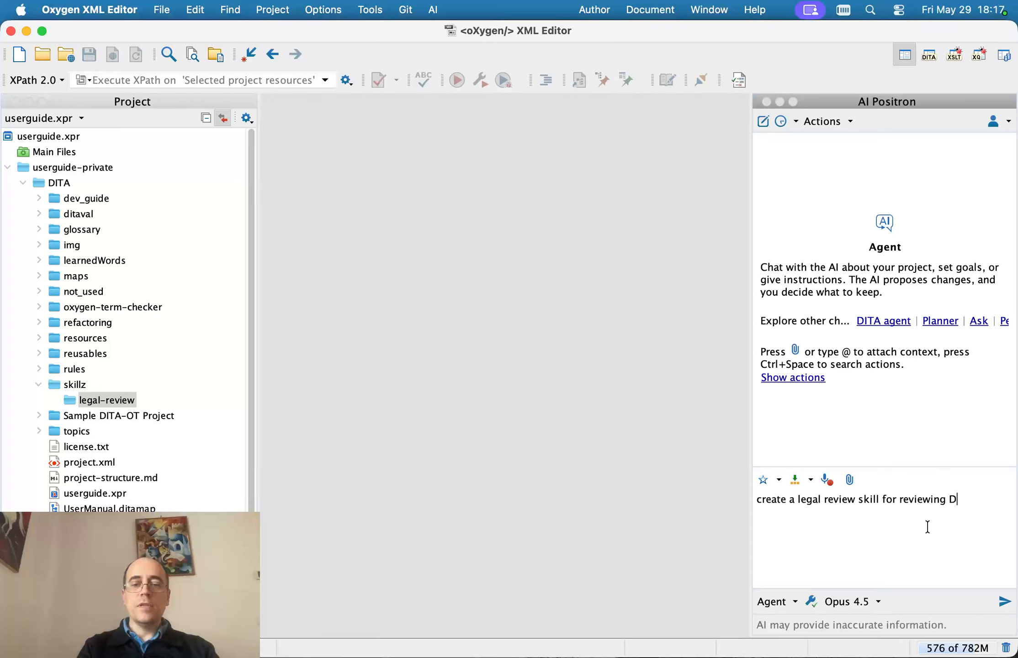
text(ITA XML topics in the folder)
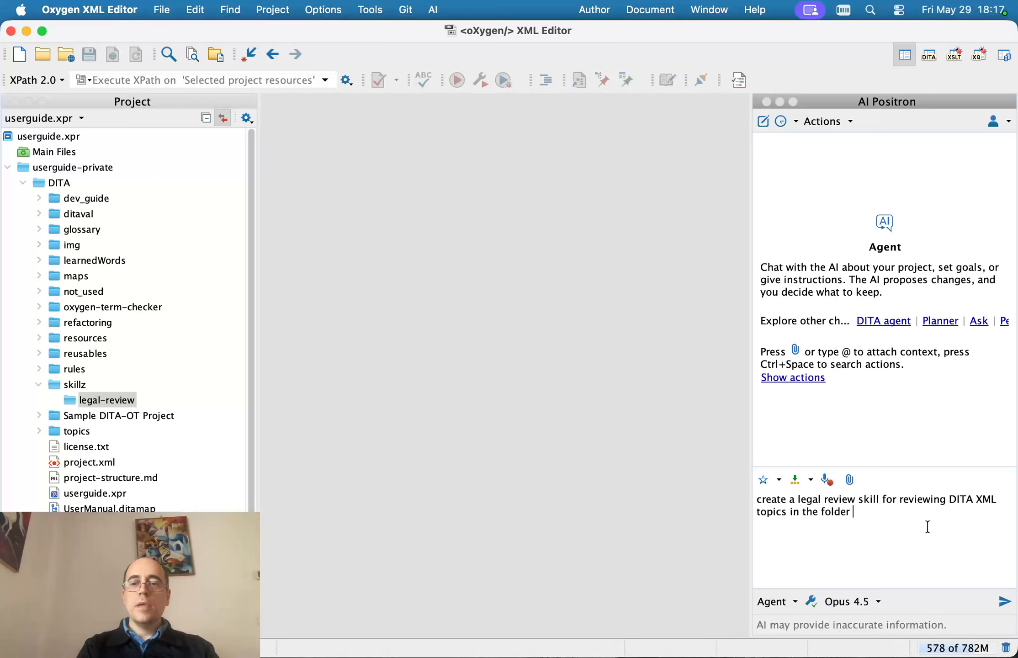
text(file:/Users/raducoravu/Documents/workspace/userguide-private/DITA/skillz/legal-review/)
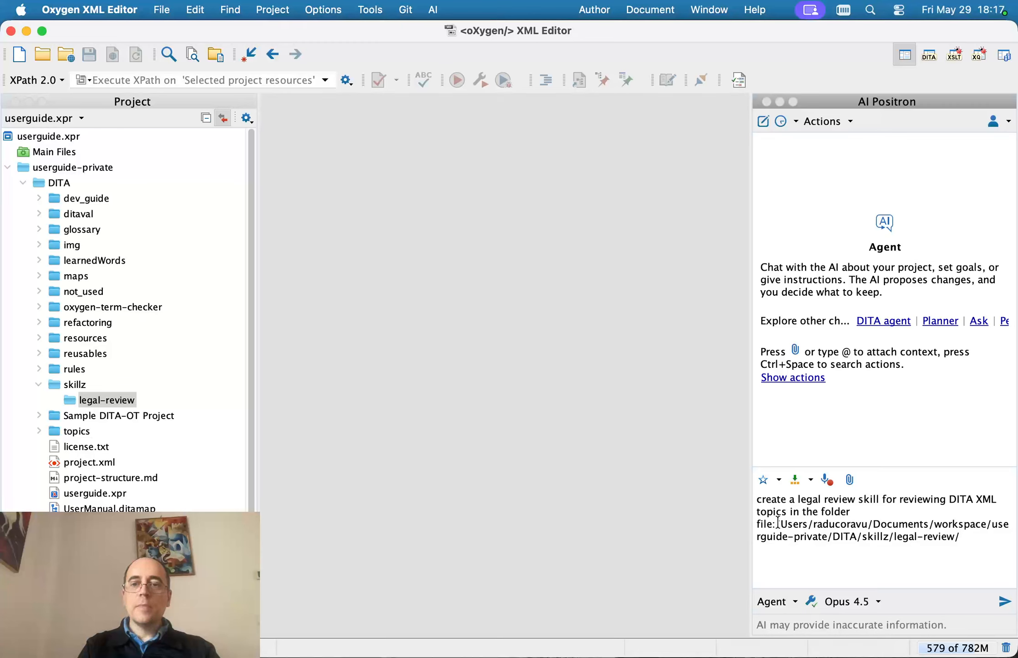
drag(777, 523, 757, 523)
key(BackSpace)
click(1004, 601)
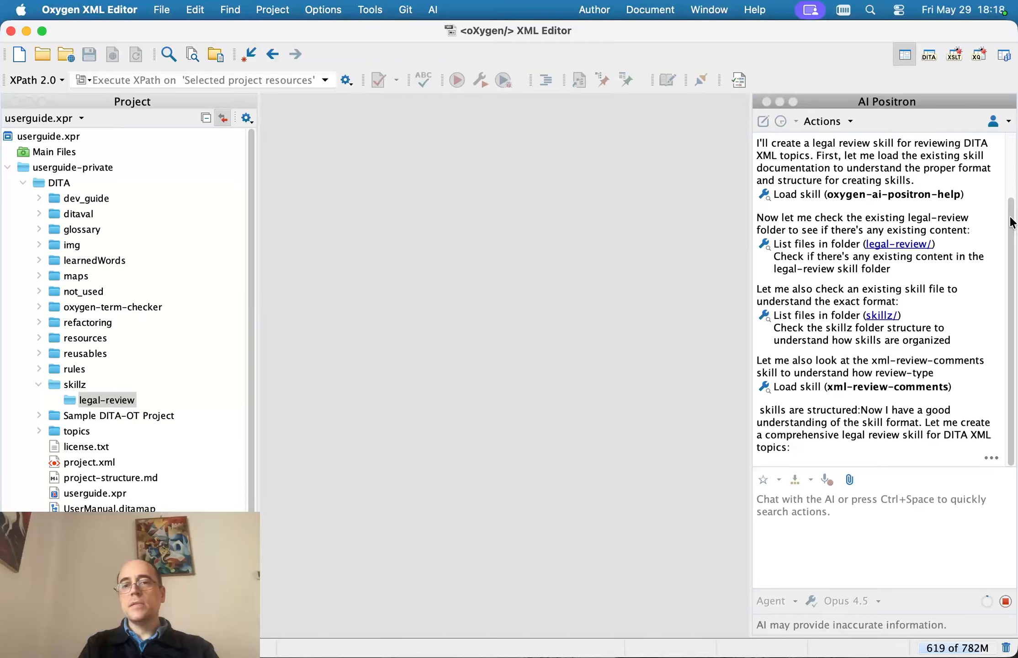
Review the generated legal-review.md skill, examining its description, required tools, comment syntax and legal review categories
click(995, 121)
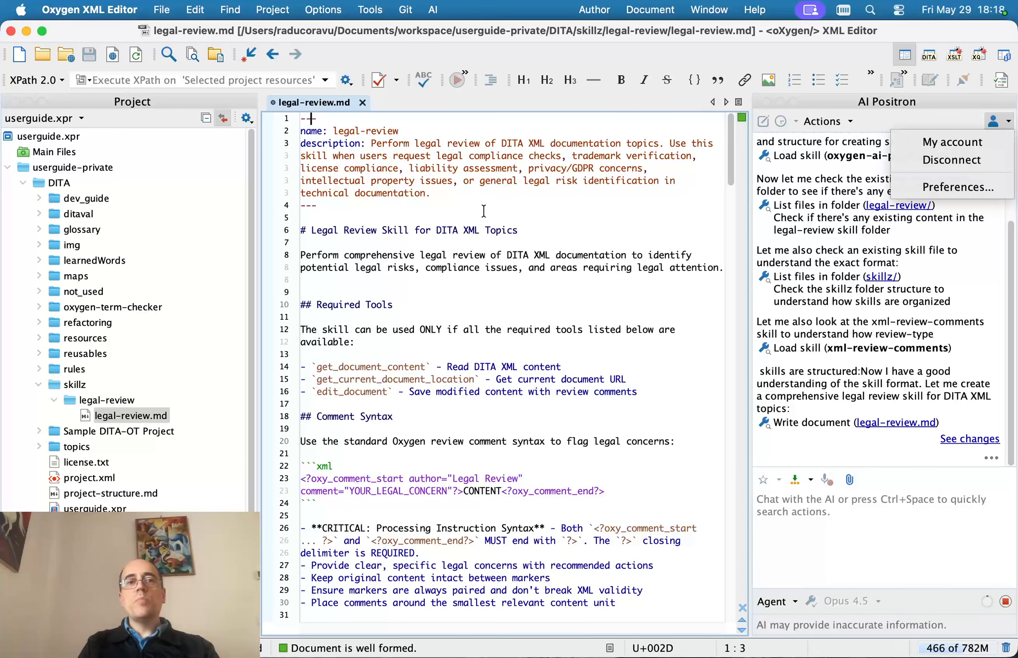
click(502, 196)
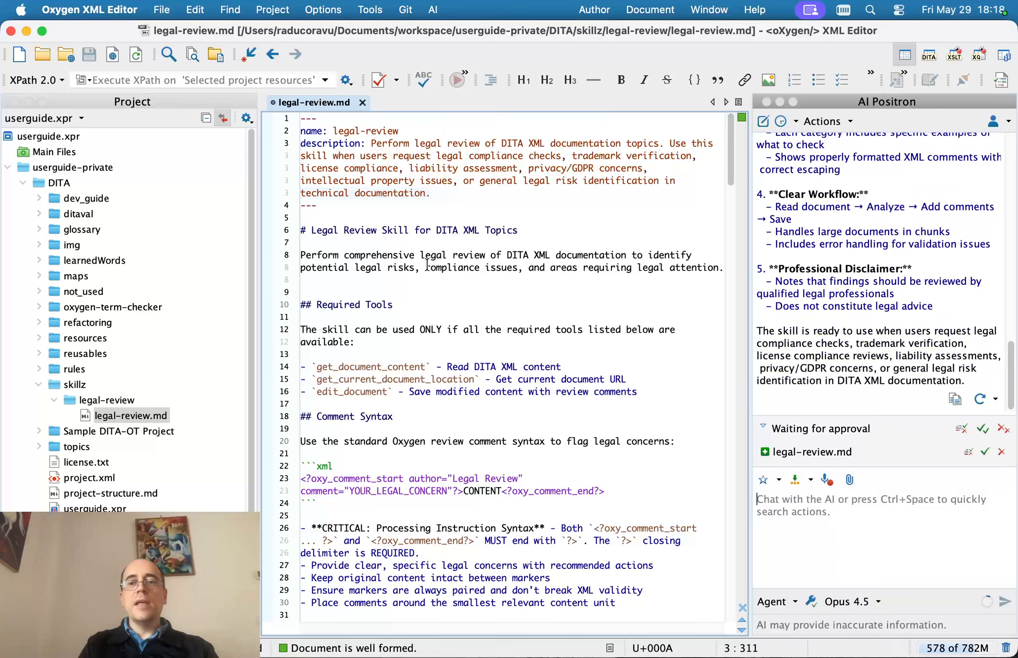
click(410, 216)
scroll(410, 213, down, 8)
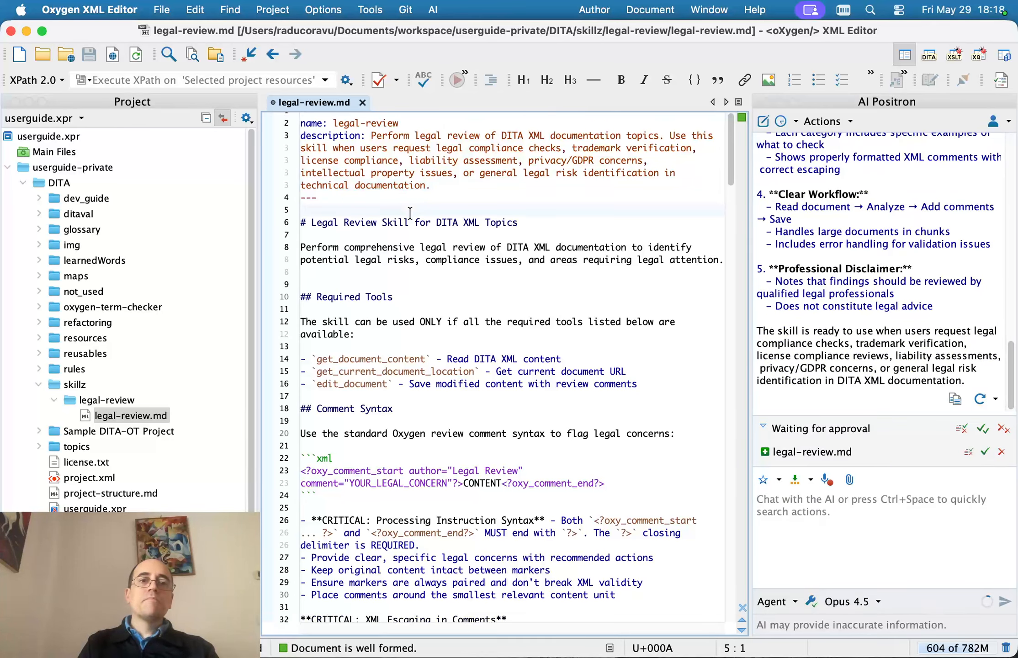
scroll(411, 213, down, 4)
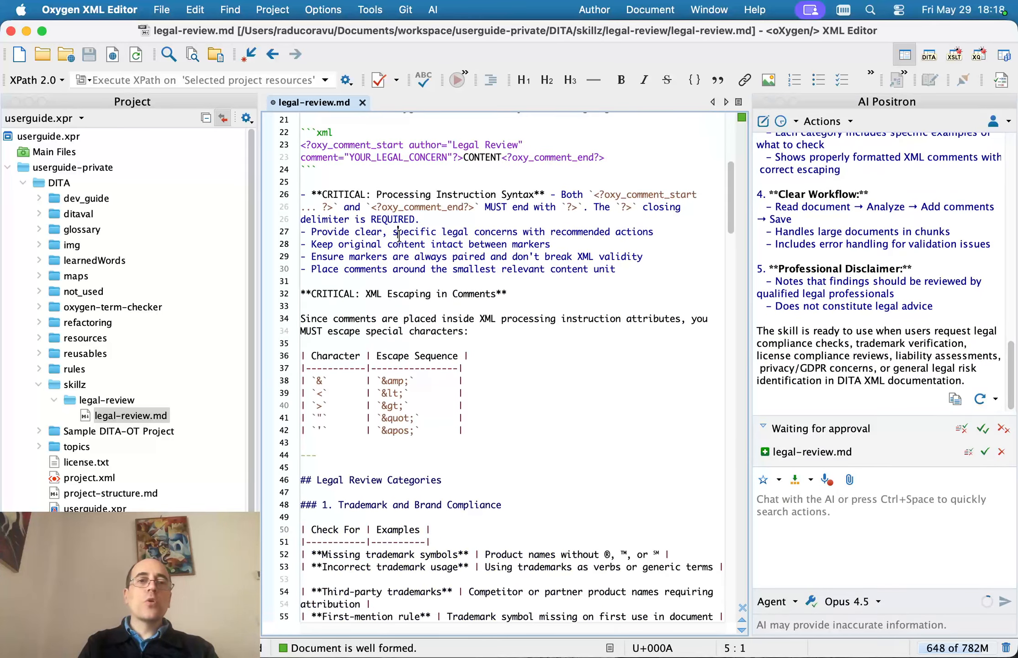
click(398, 233)
scroll(399, 236, up, 10)
scroll(399, 235, down, 15)
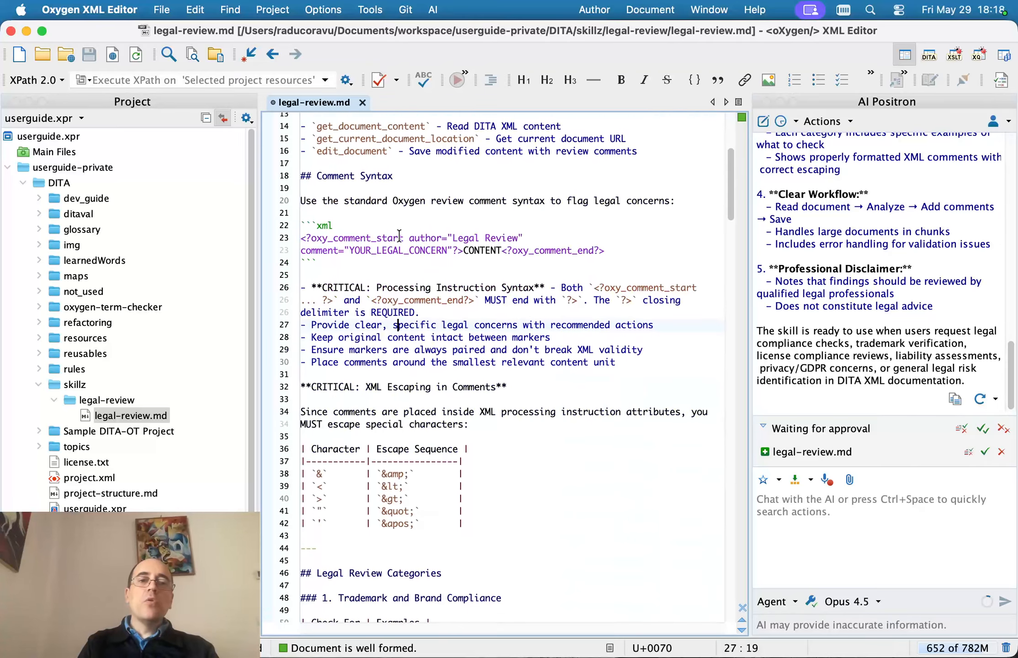
scroll(399, 235, down, 15)
scroll(399, 236, up, 20)
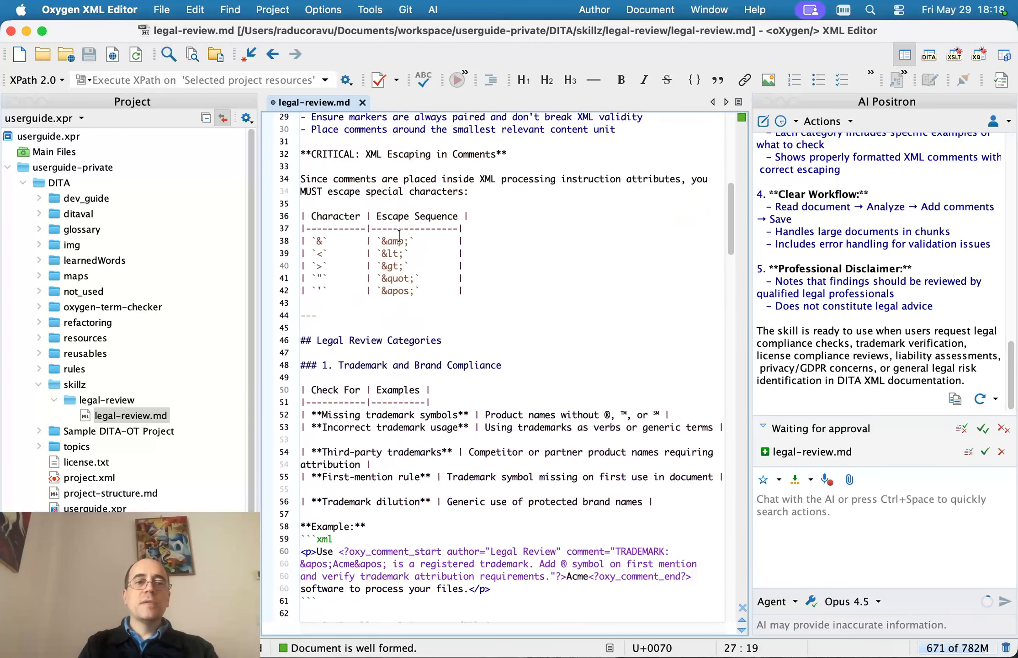
Rename legal-review.md in the legal-review folder to SKILL.md
click(139, 416)
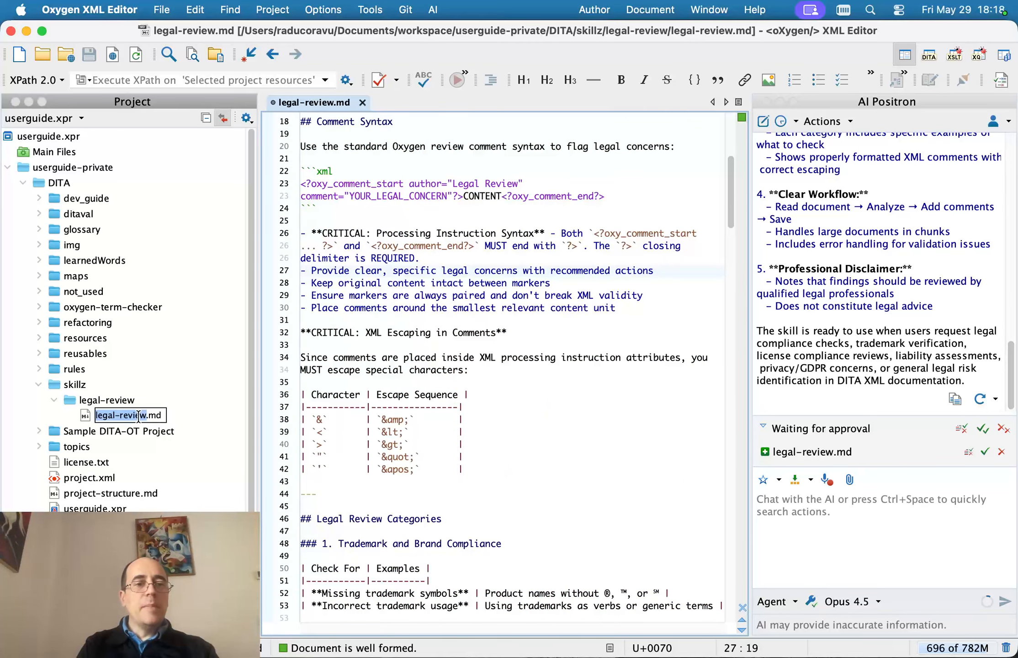
text(SKILL)
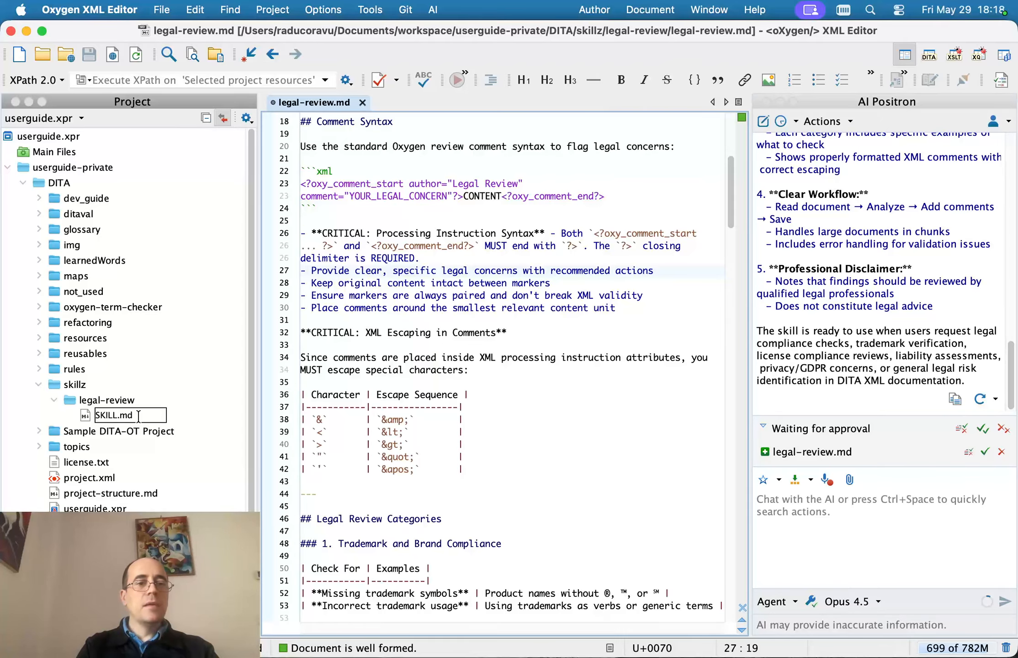
key(Return)
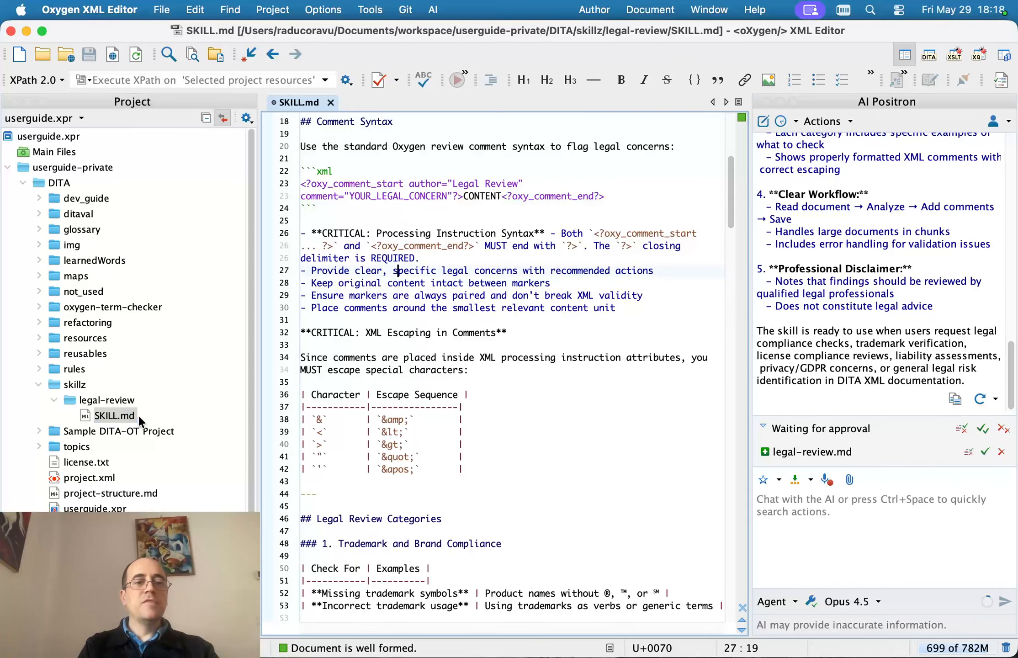
Open the Actions, agents and skills page of the Oxygen AI Positron preferences
click(1008, 122)
click(965, 188)
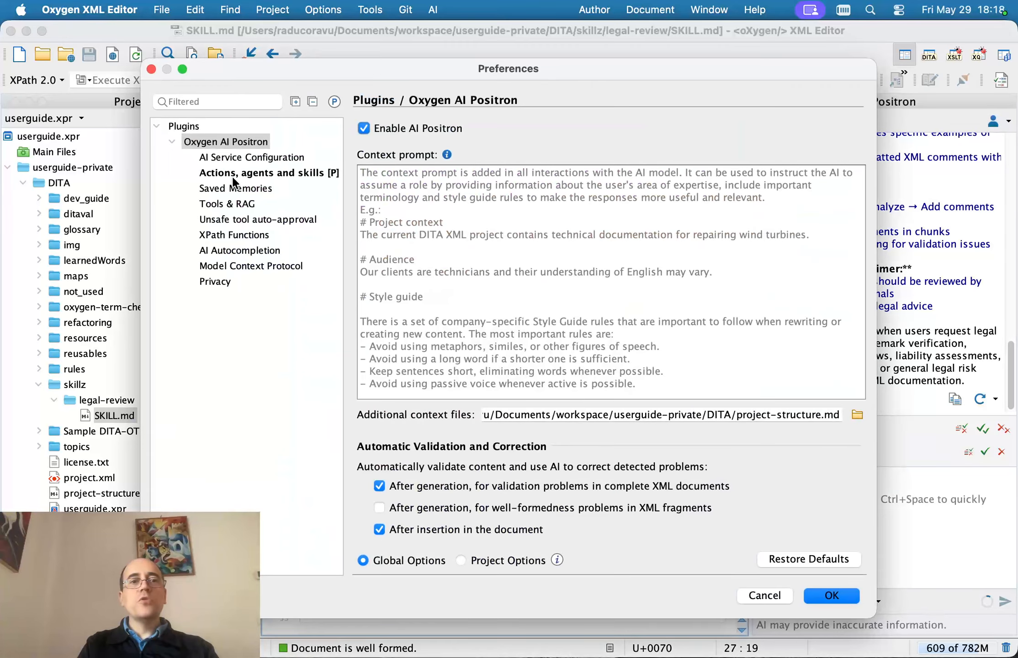
click(261, 174)
click(770, 152)
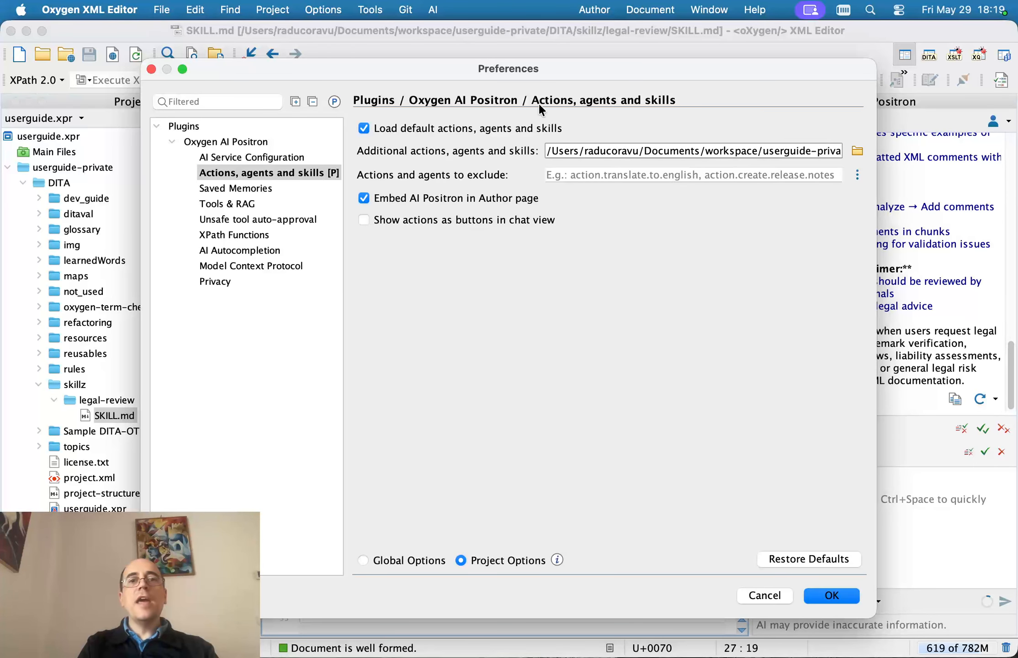
drag(533, 100, 684, 102)
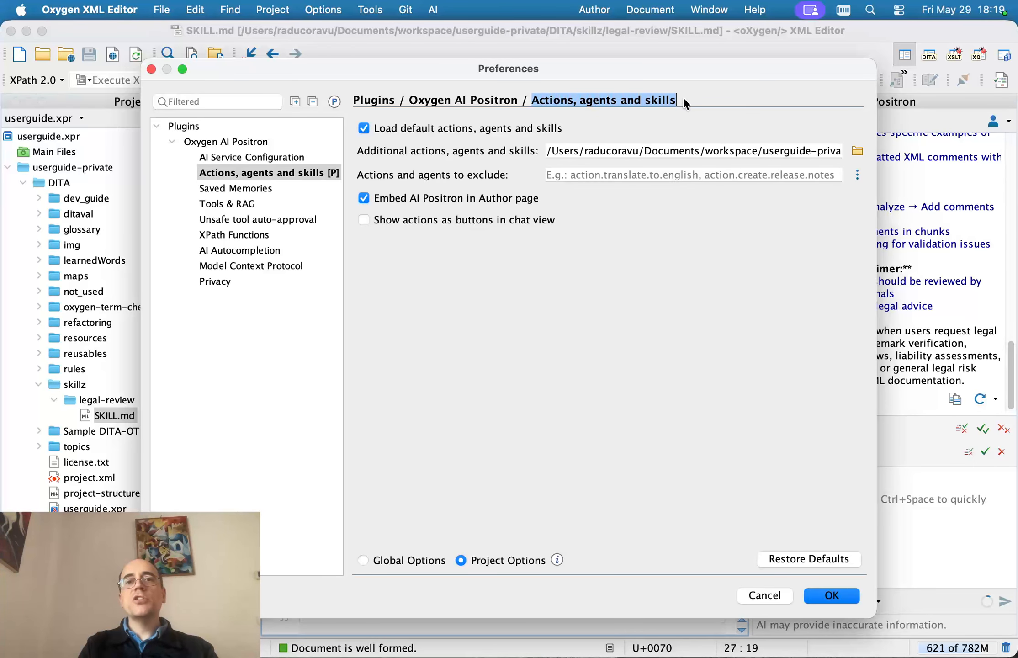
click(651, 154)
key(End)
text(2)
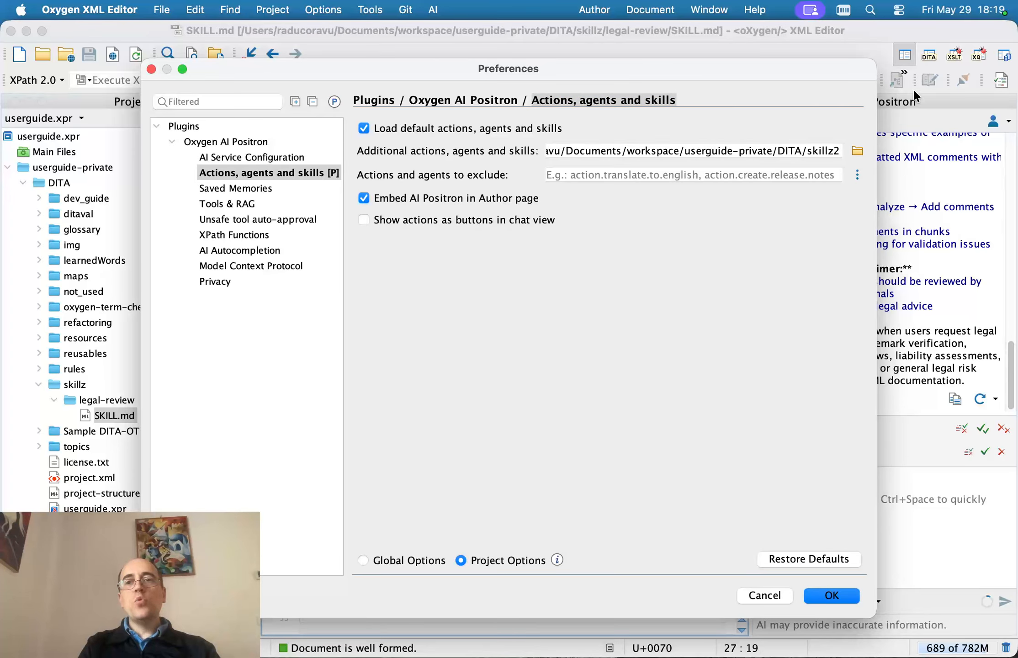
key(BackSpace)
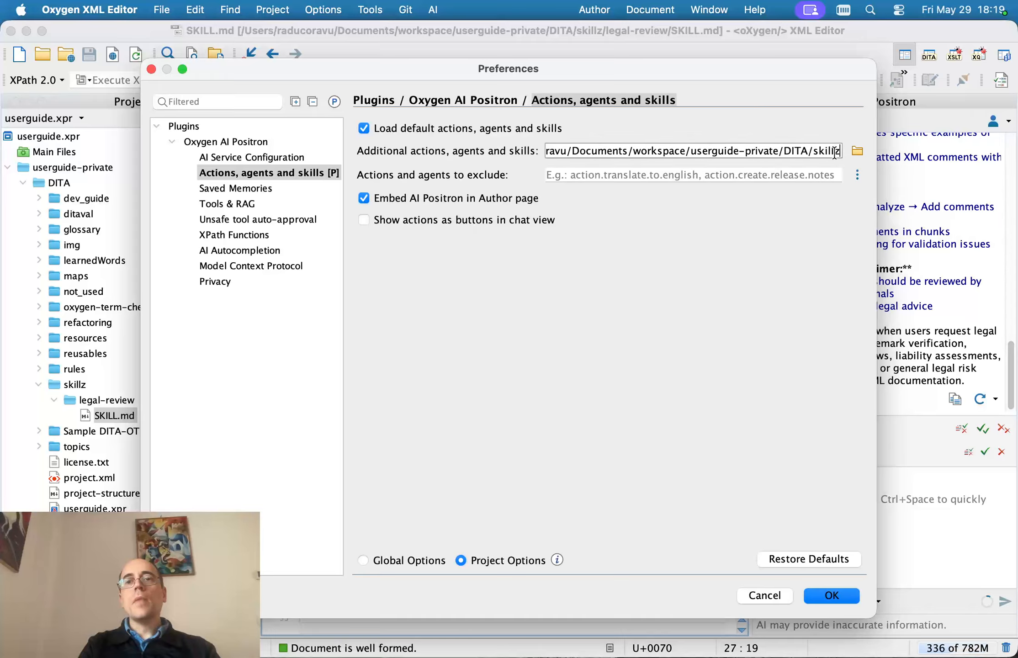
Set the project's DITA/skillz folder as the additional actions, agents and skills location and apply the preferences
click(857, 151)
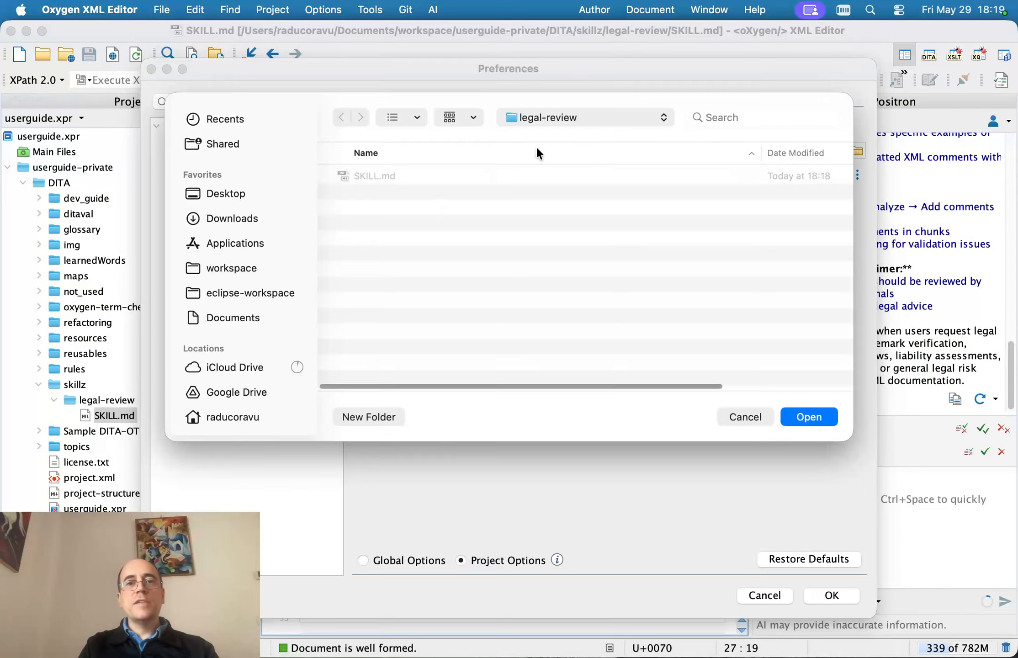
click(566, 117)
click(559, 133)
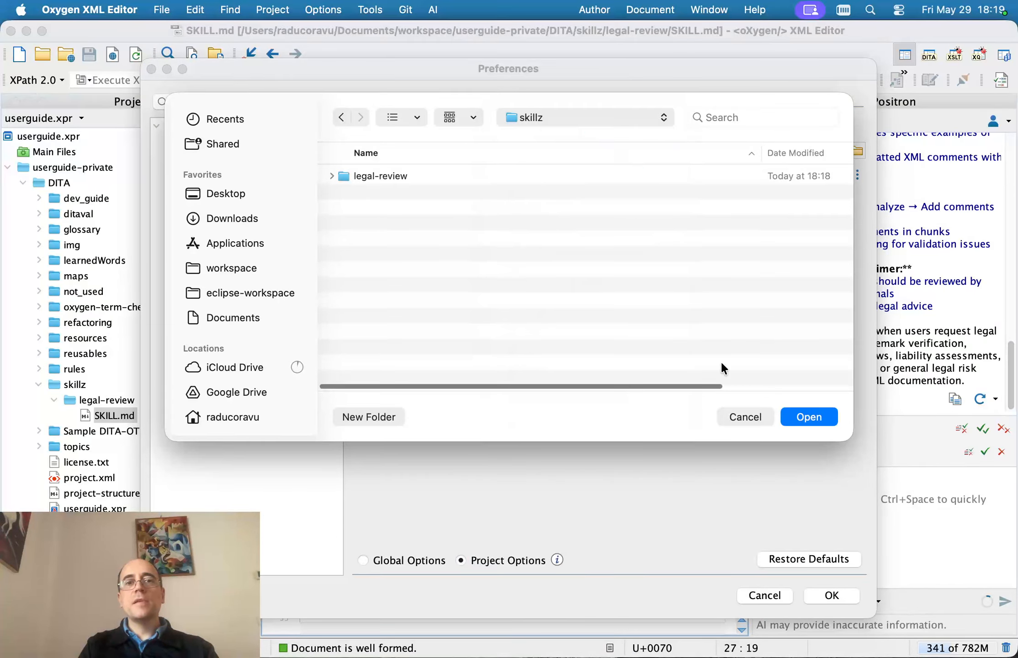
click(809, 417)
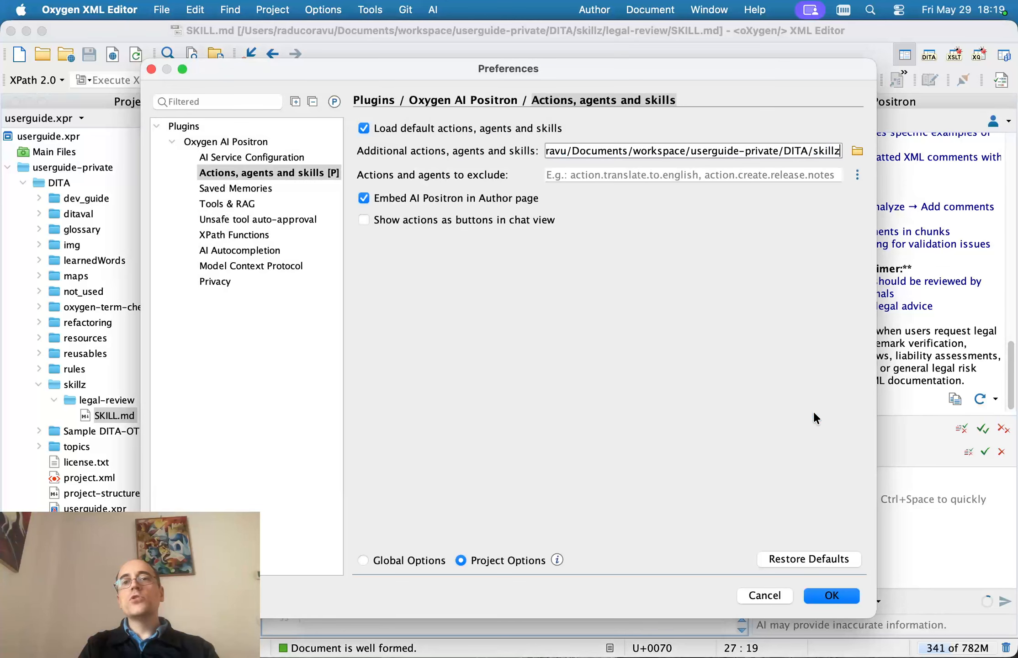
drag(813, 152, 842, 152)
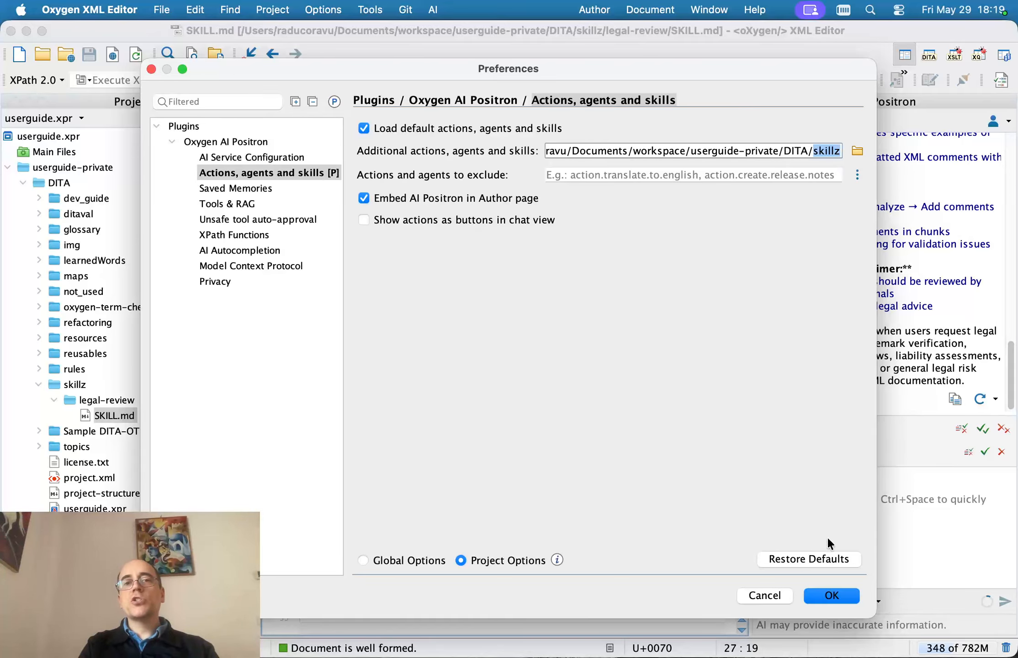
click(832, 595)
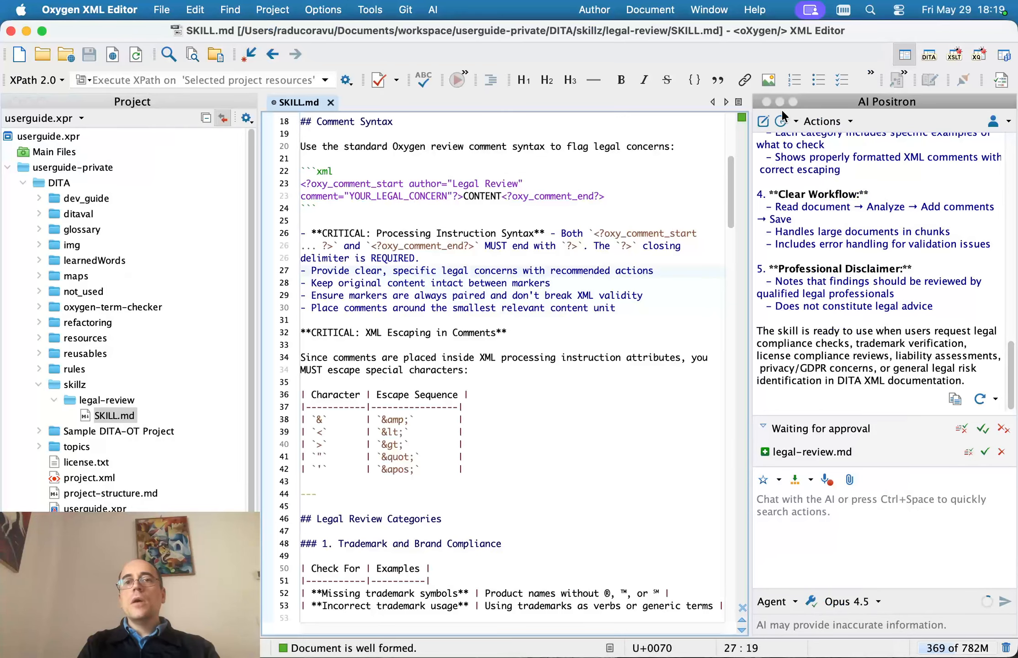
Start a new AI Positron chat, resolving the pending legal-review.md changes, and close the SKILL.md file
click(763, 120)
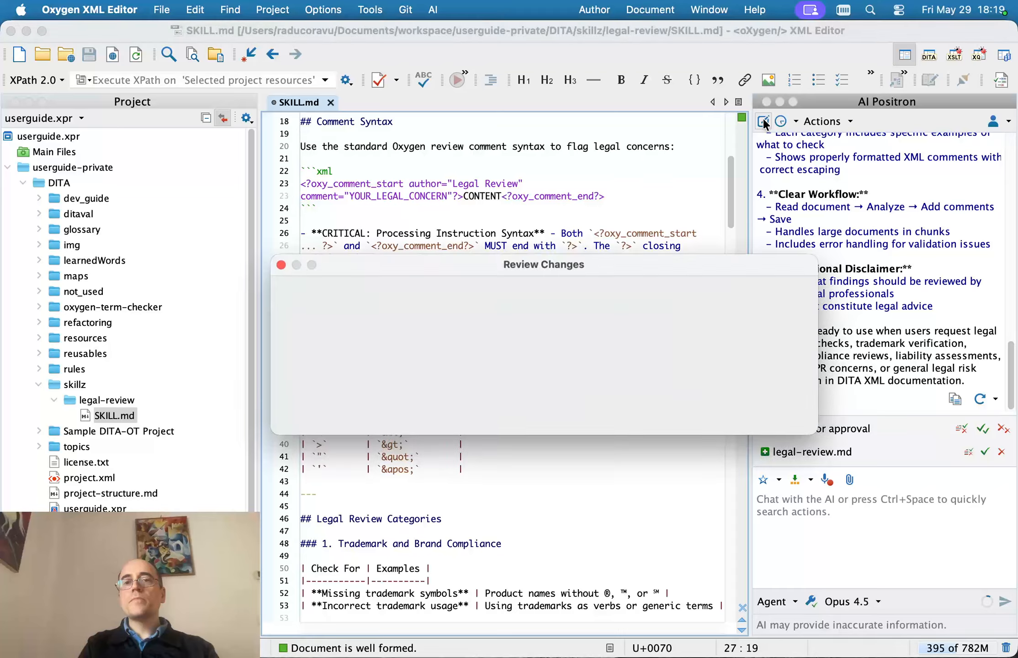
click(621, 405)
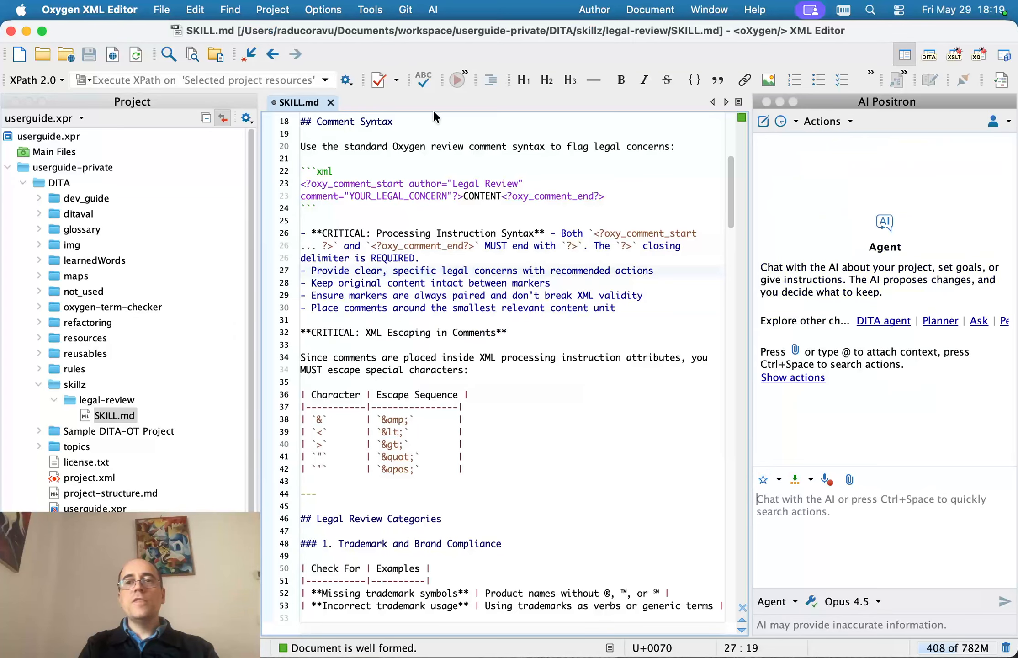
click(330, 102)
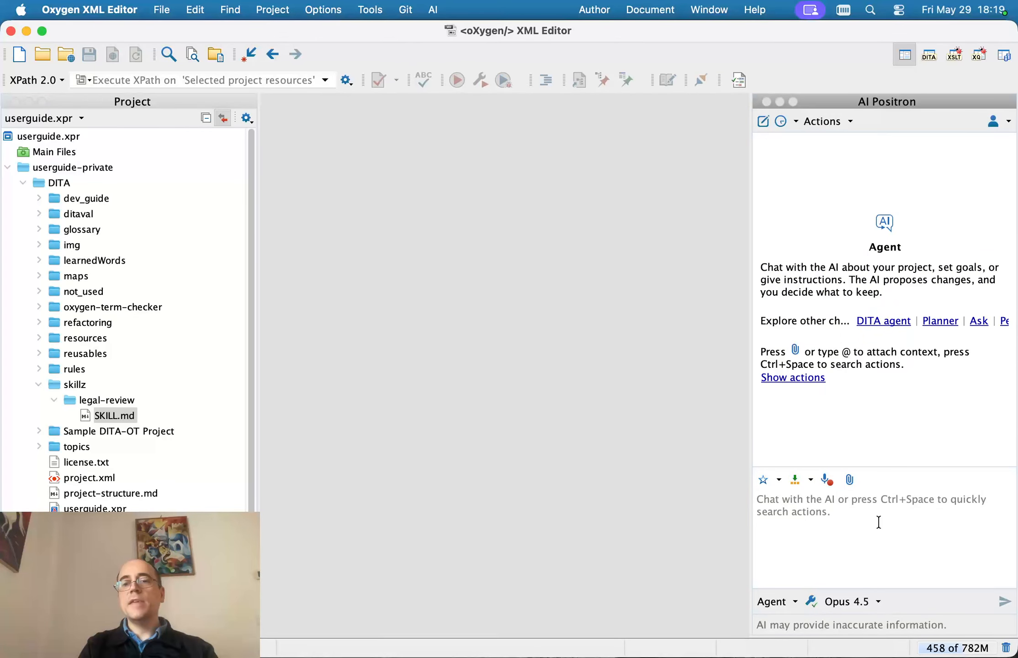
Ask the agent to "list all available skills" and check its answer for the legal-review skill
text(list all)
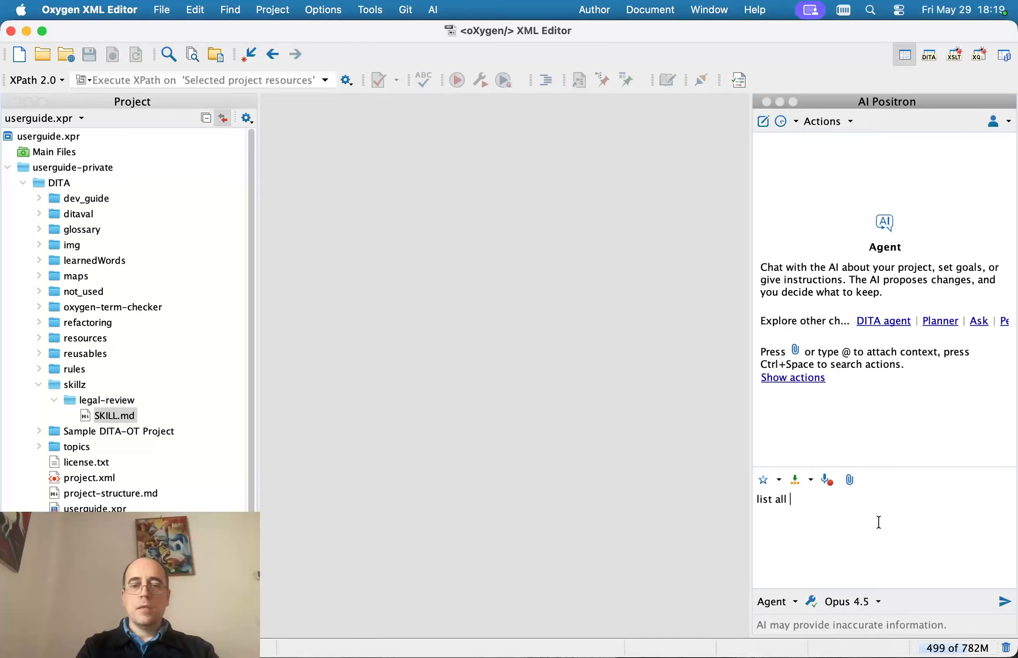
text( availagle)
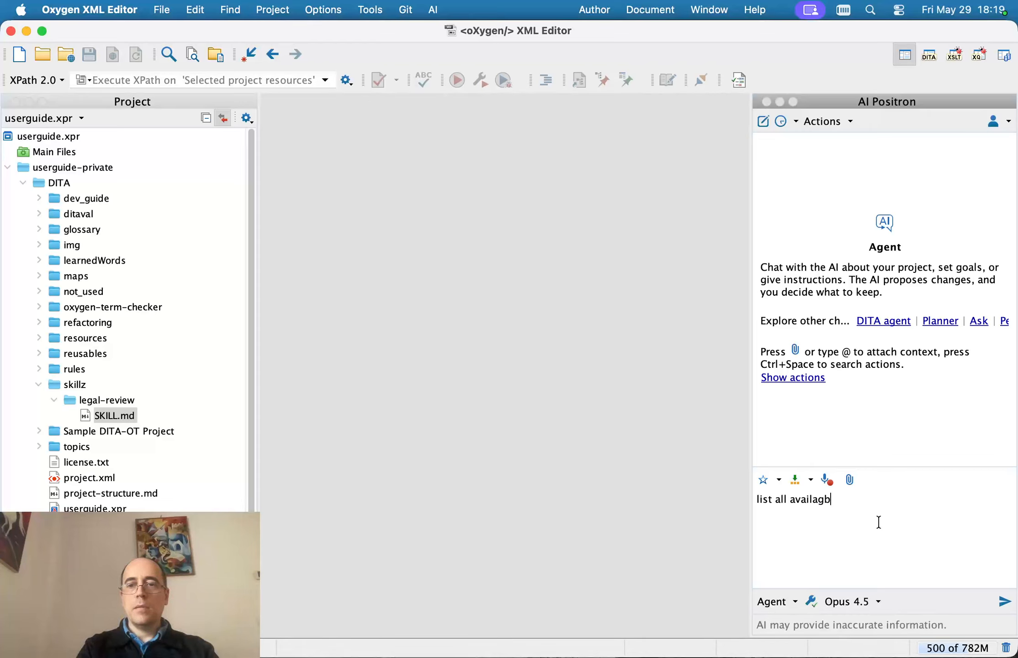
key(BackSpace)
key(BackSpace)
text(ble skills)
key(Return)
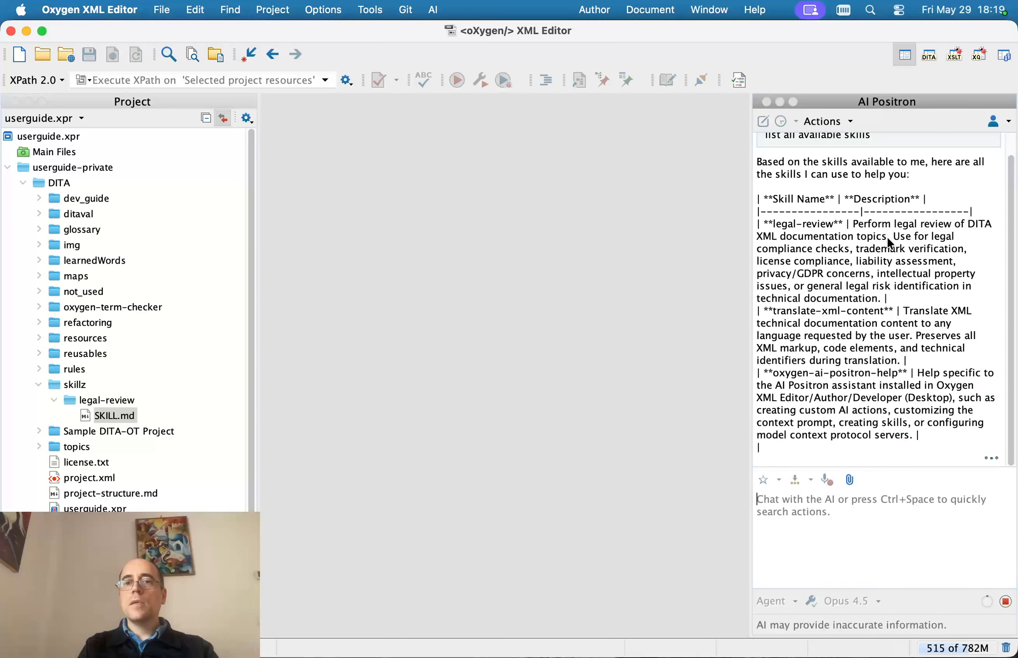
drag(772, 213, 839, 214)
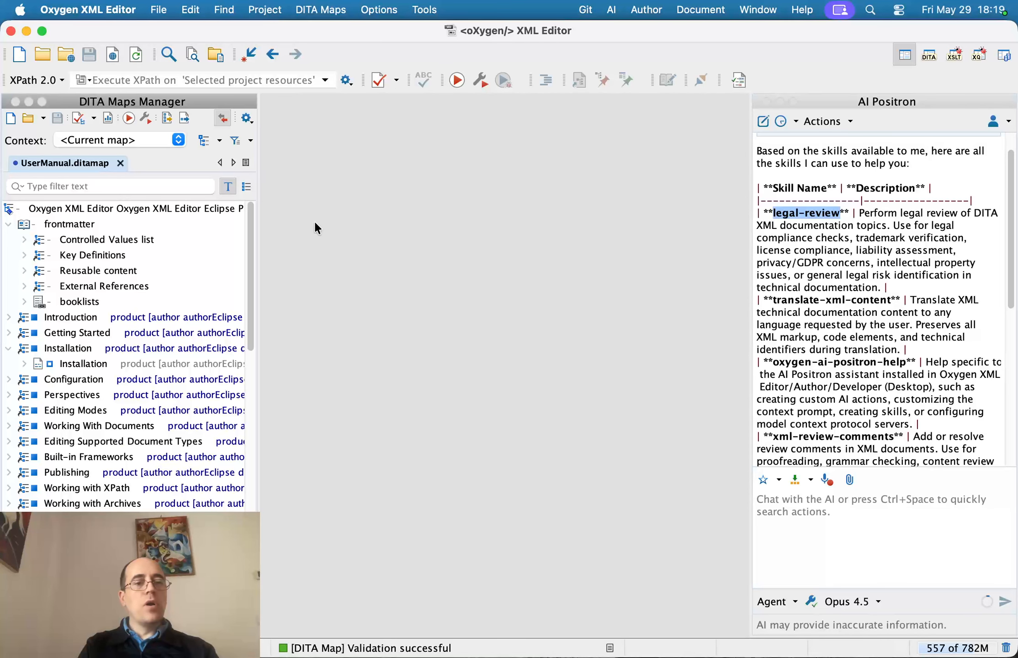
key(super+shift+r)
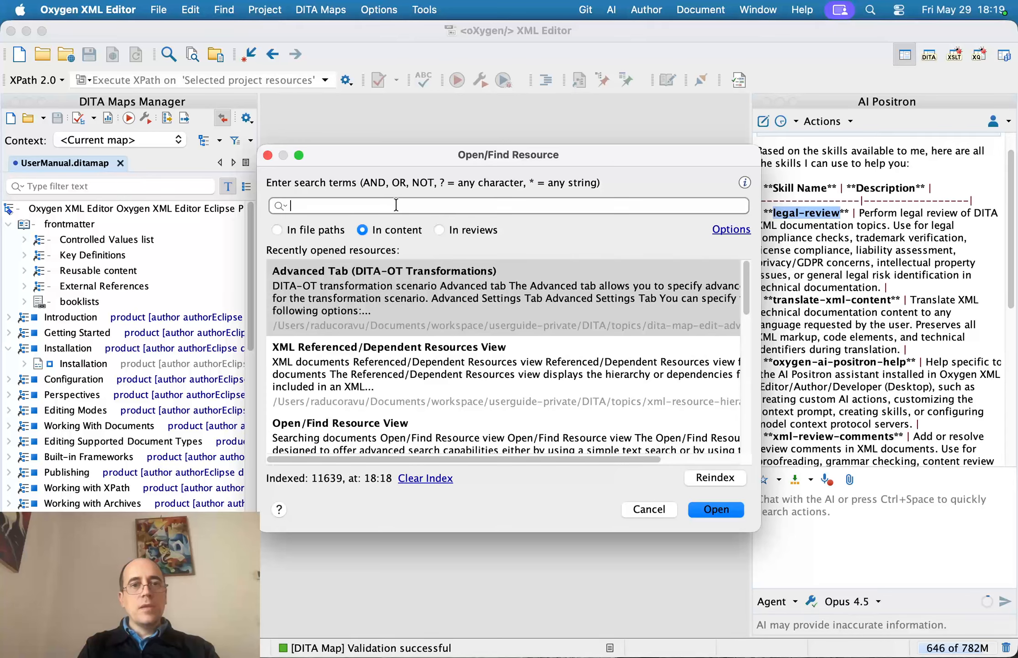
text(accessi)
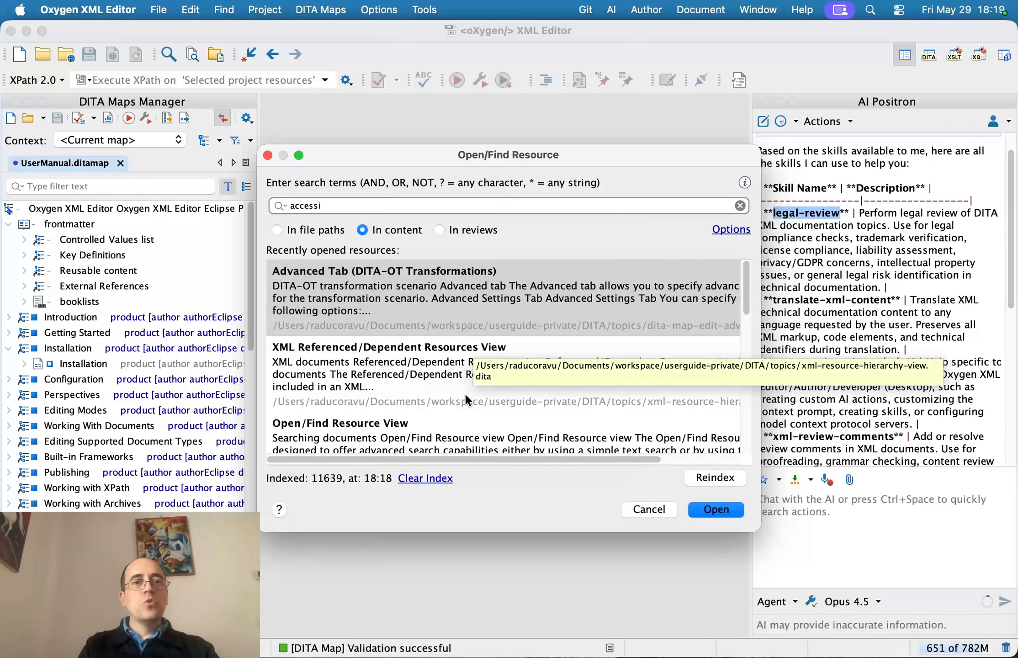
scroll(436, 362, down, 3)
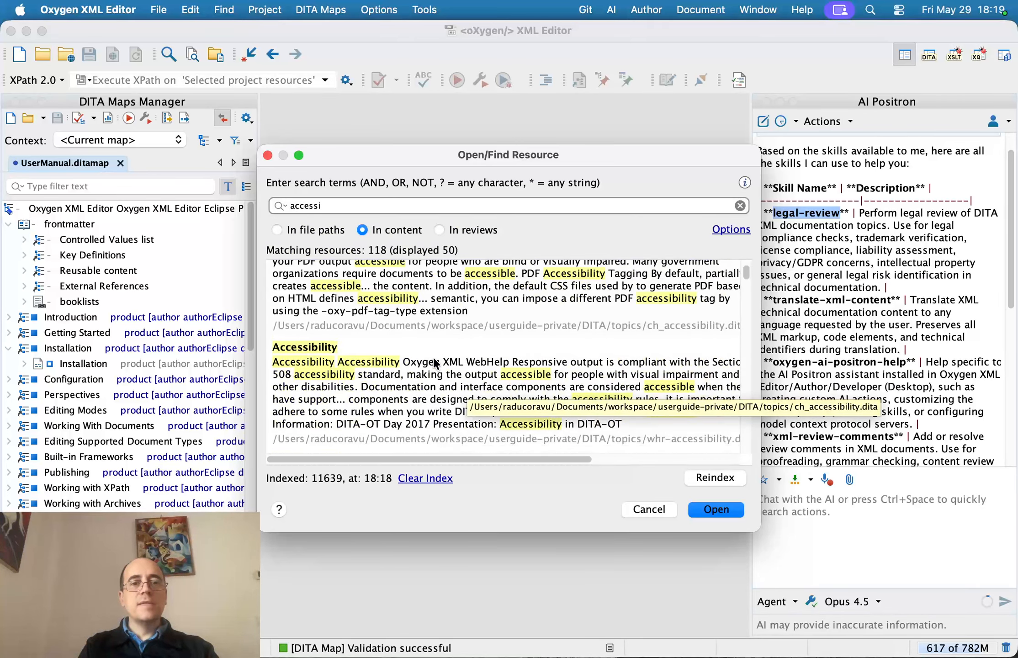
scroll(437, 363, down, 2)
scroll(408, 336, down, 8)
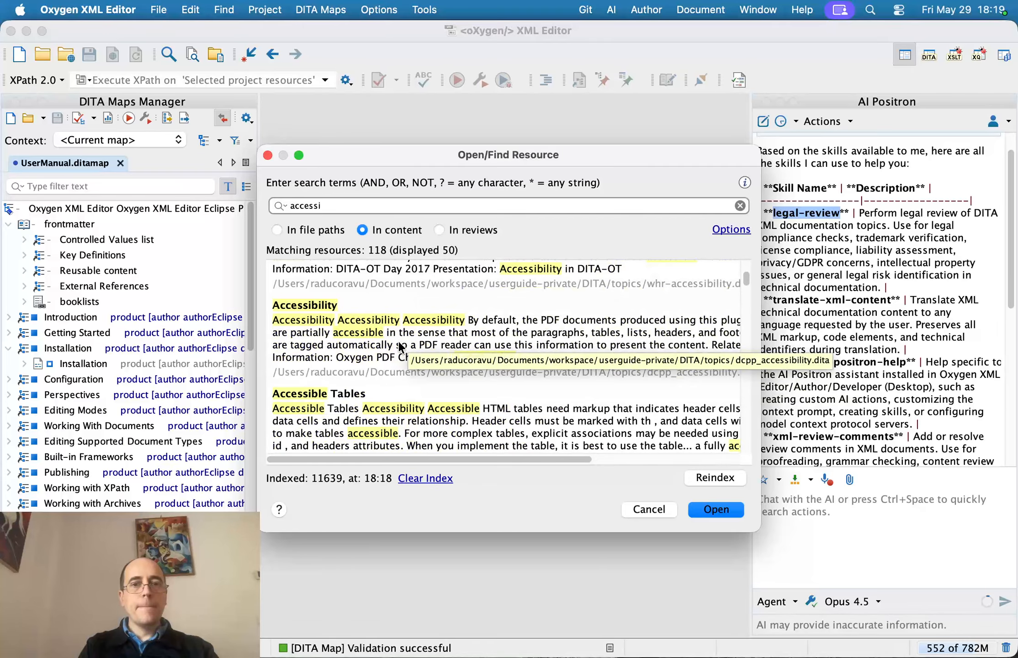
double_click(406, 323)
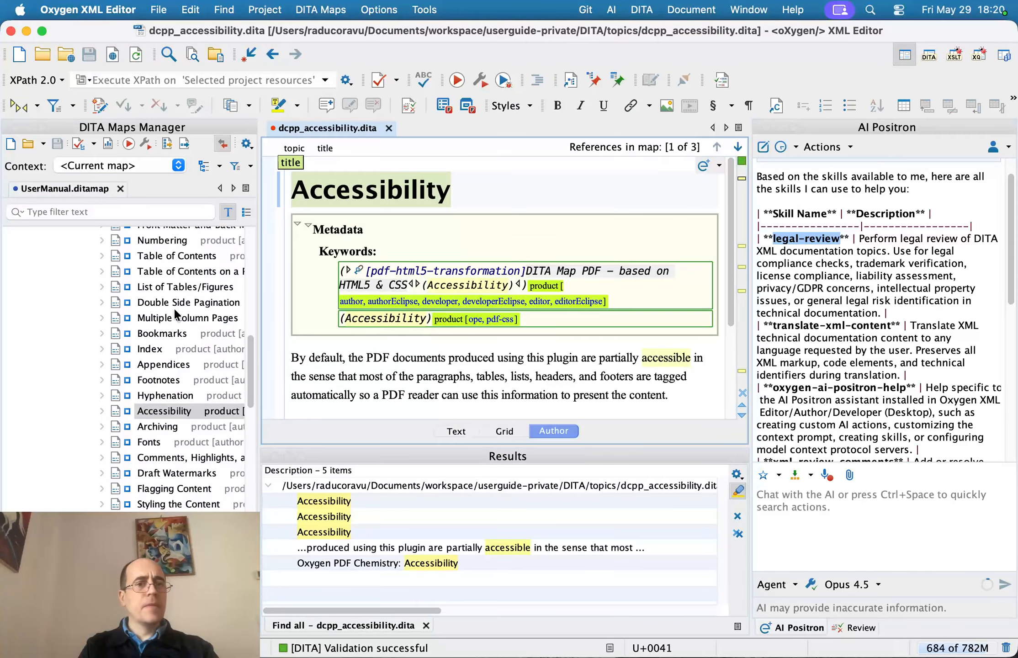
scroll(173, 306, up, 15)
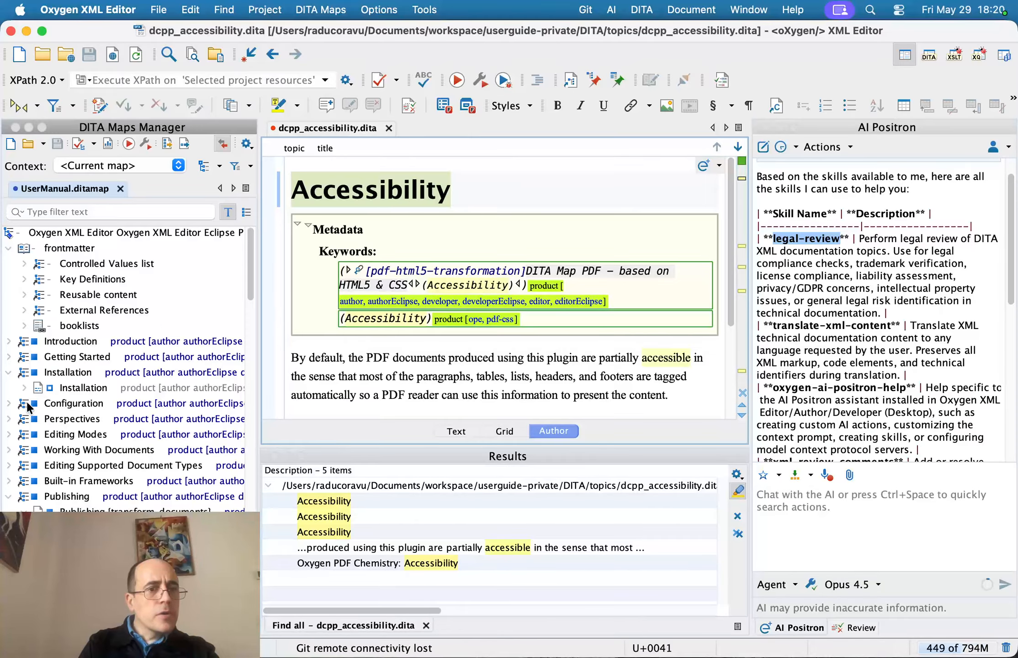
click(389, 128)
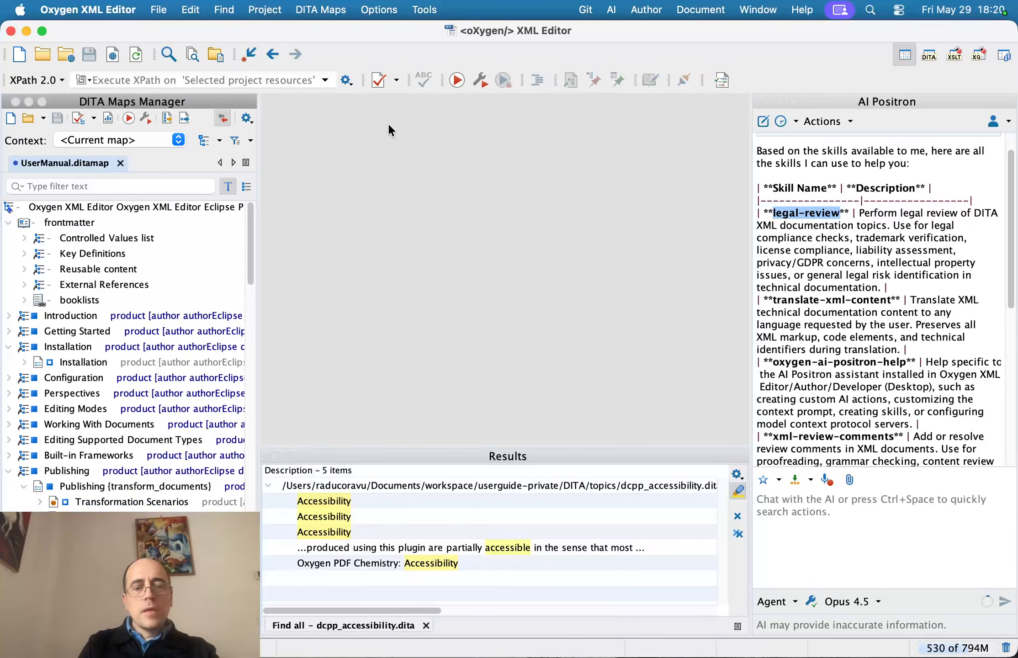
Search the project content for "accessibility", open the webauthor-accessibility.dita topic and close the search results
key(super+shift+r)
text(ssibility)
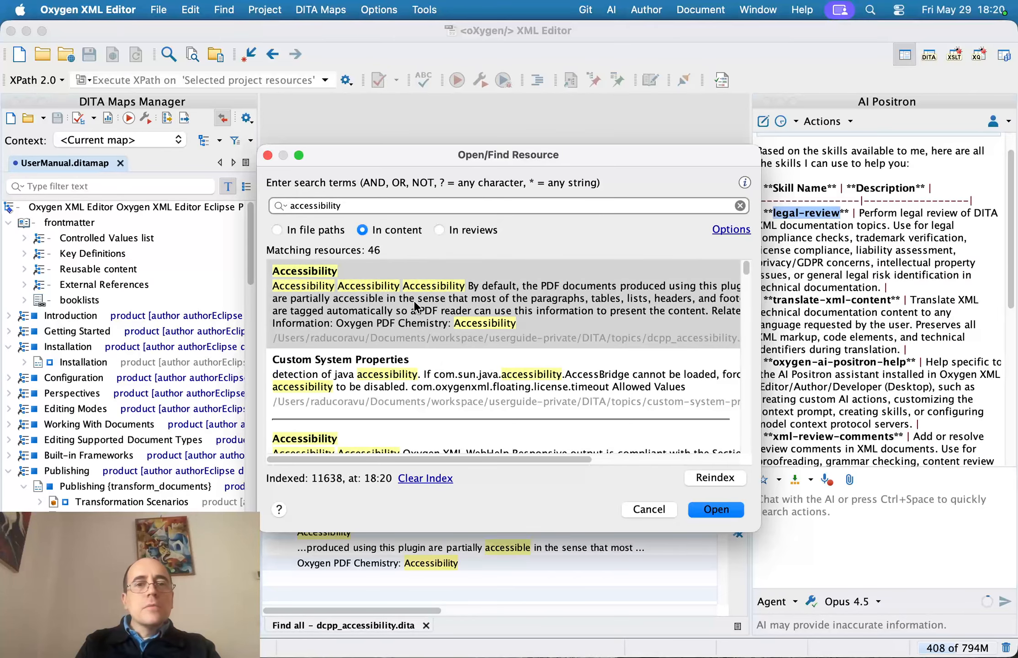
scroll(407, 328, down, 5)
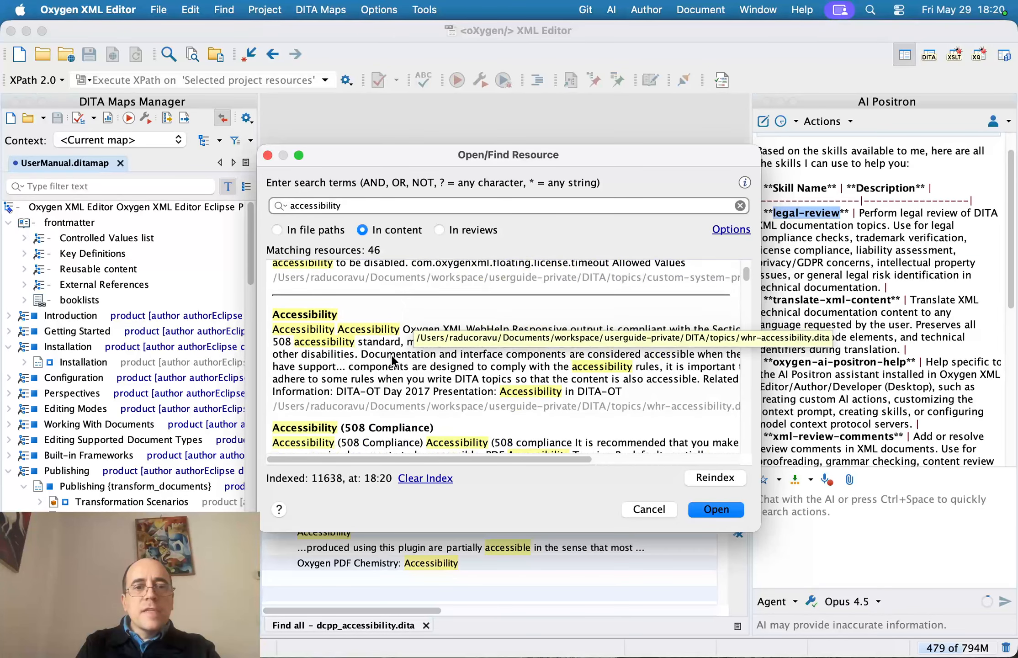
scroll(392, 361, down, 5)
key(Escape)
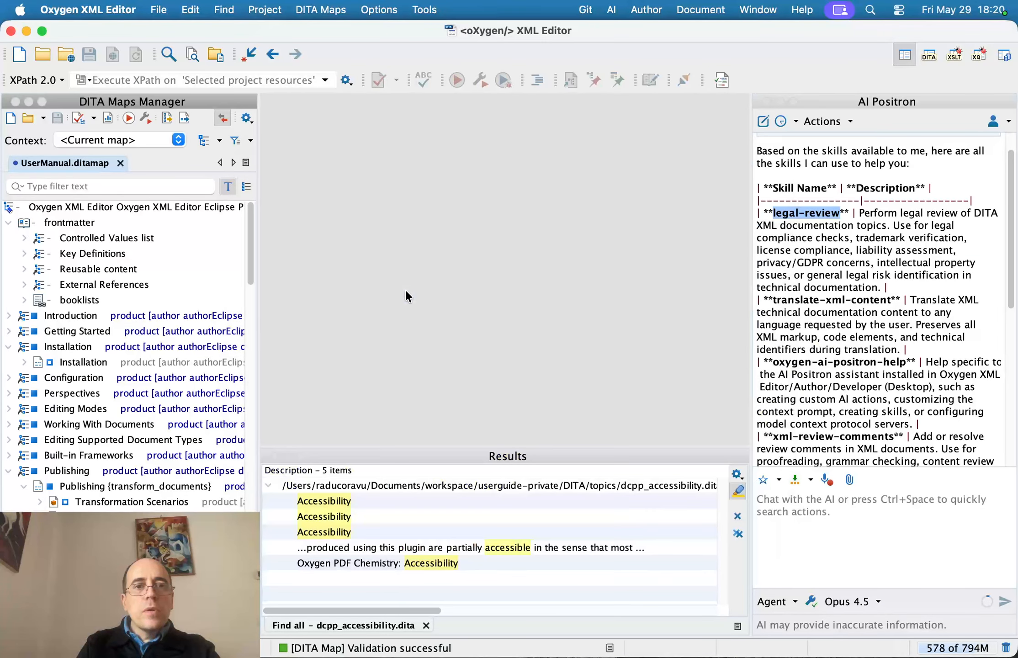
scroll(504, 240, down, 10)
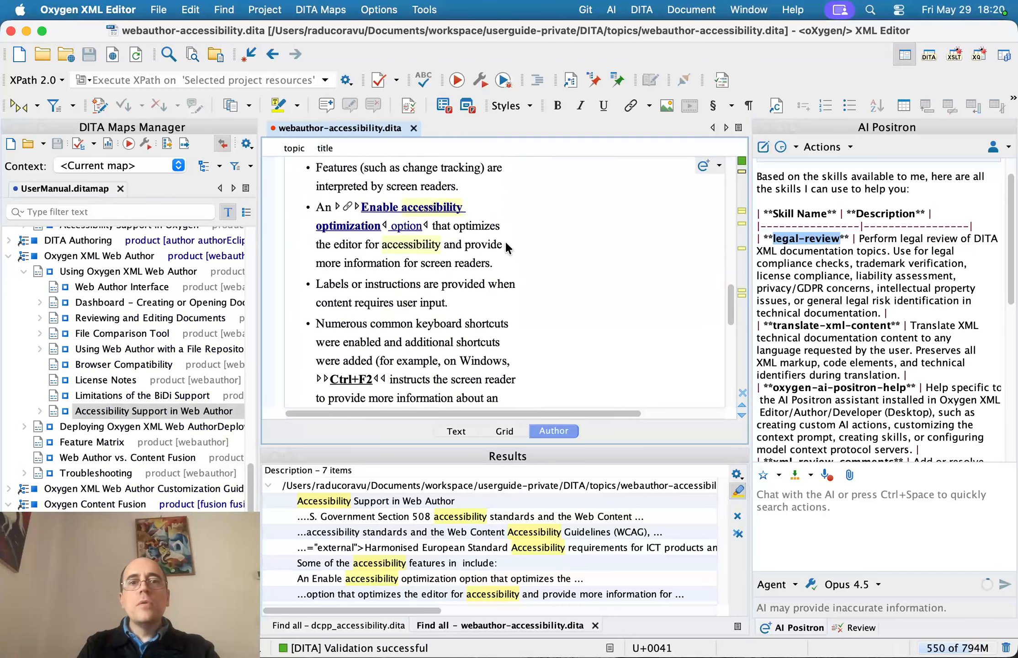
scroll(504, 240, down, 5)
click(274, 456)
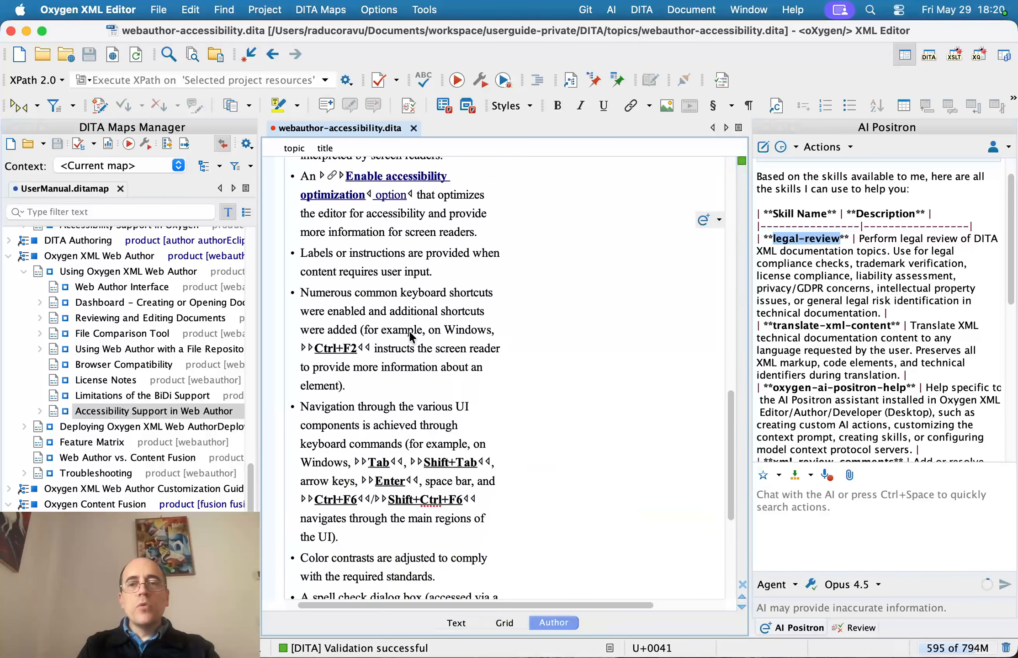
Remove the existing reviewer comment about European compliance from the topic's first paragraph and save the topic
scroll(410, 337, up, 15)
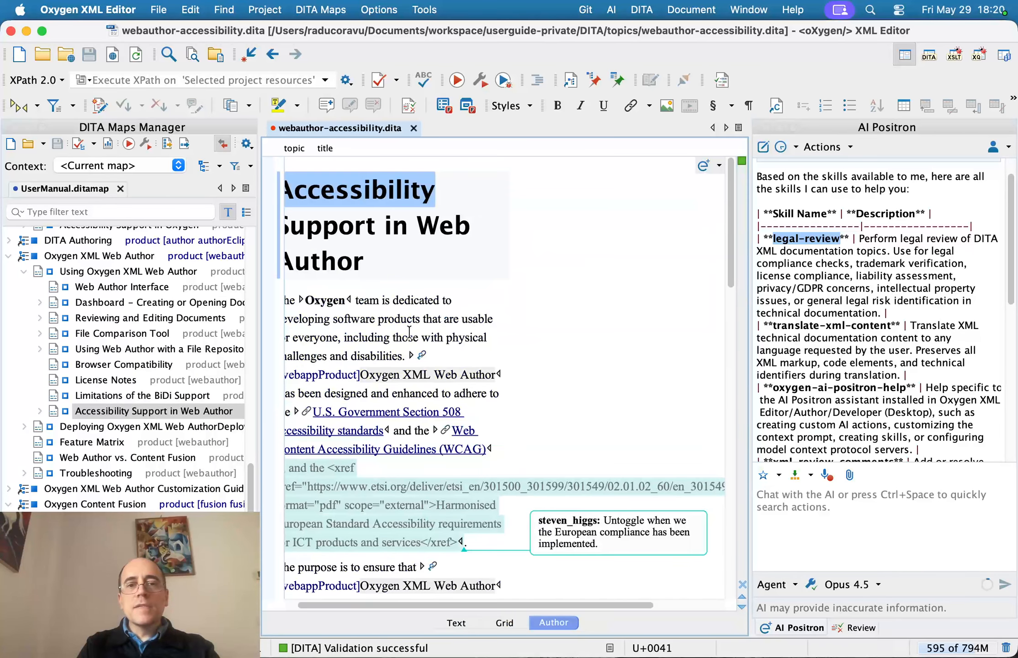
right_click(579, 529)
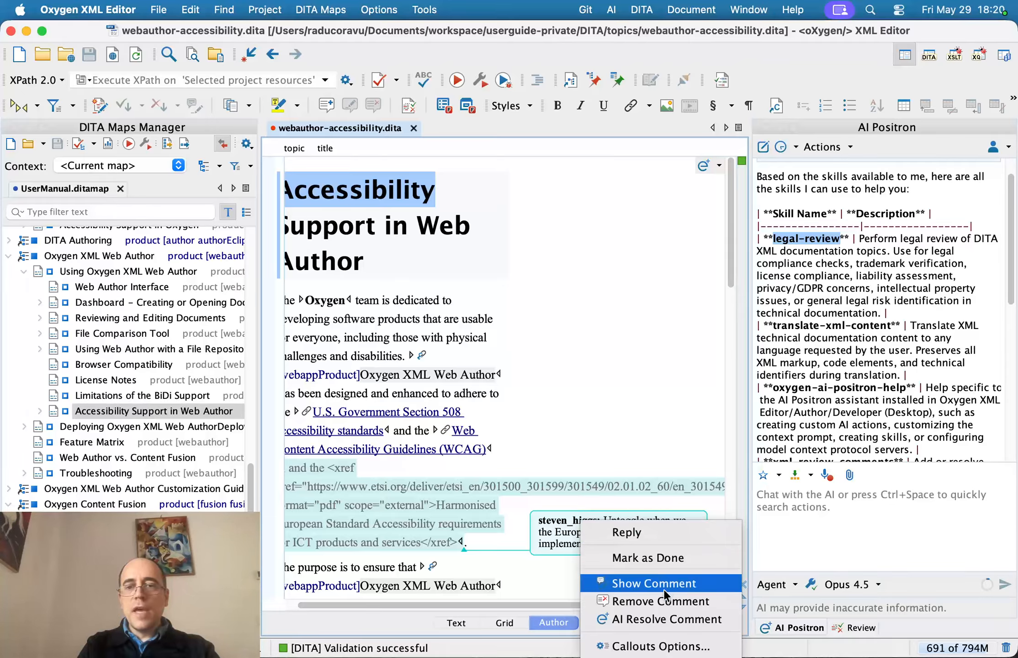
click(666, 601)
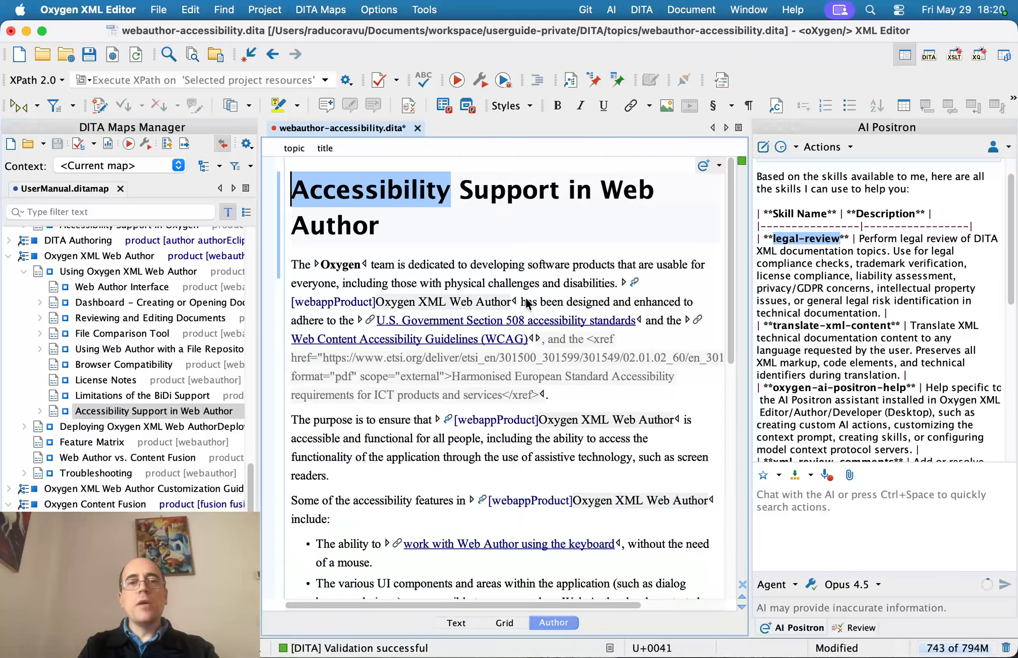
key(super+s)
click(542, 283)
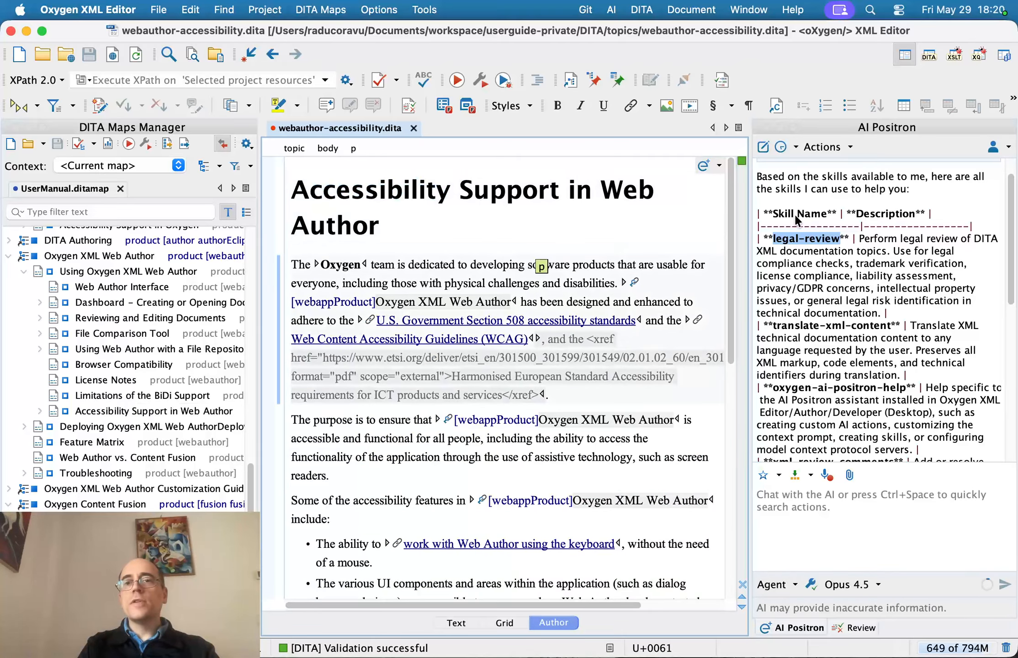
Start a new chat and ask the agent to "perform a legal review on the current file"
click(763, 146)
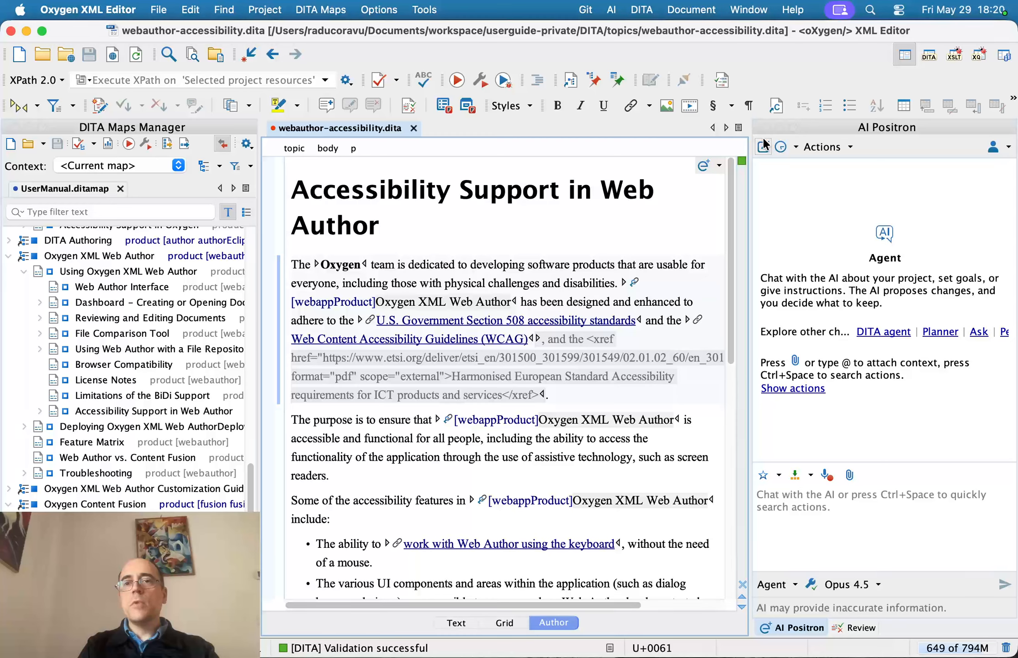
click(861, 521)
text(perform)
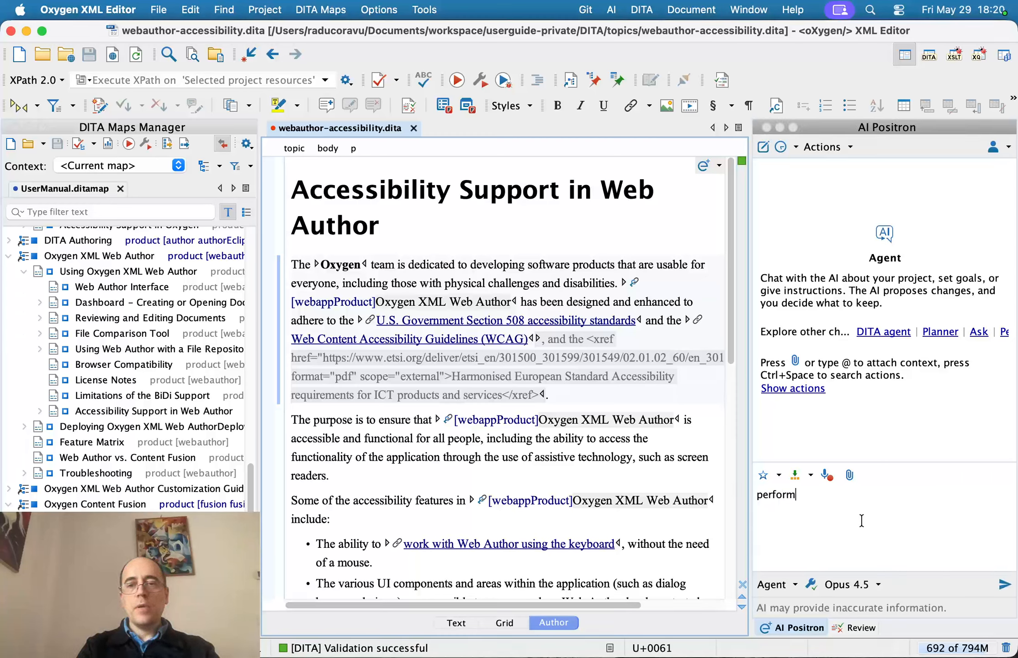
text( a legal revi)
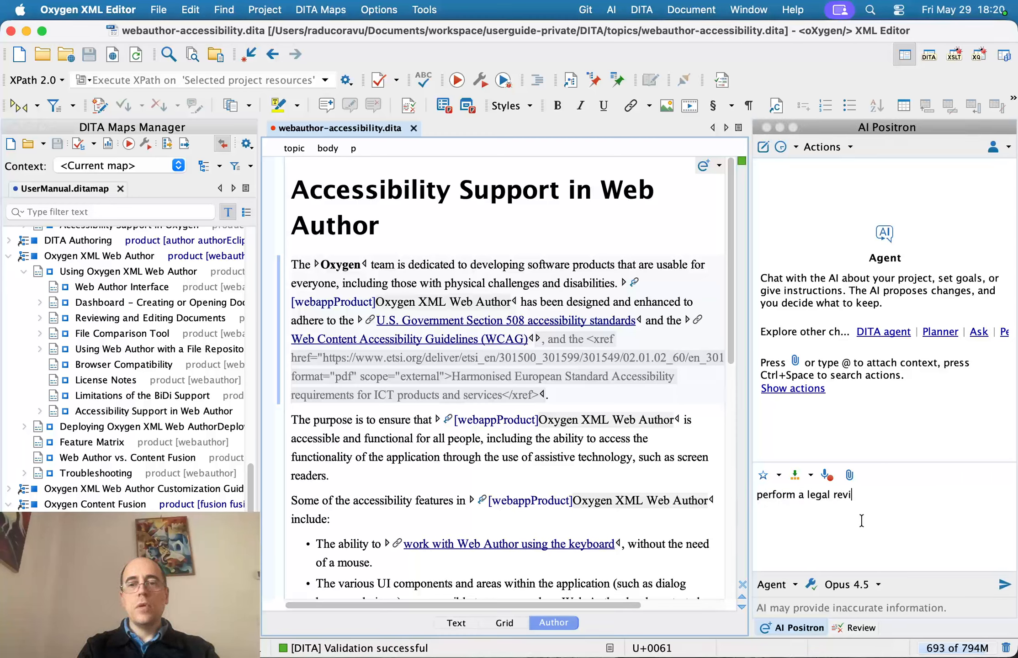
text(ew on the current )
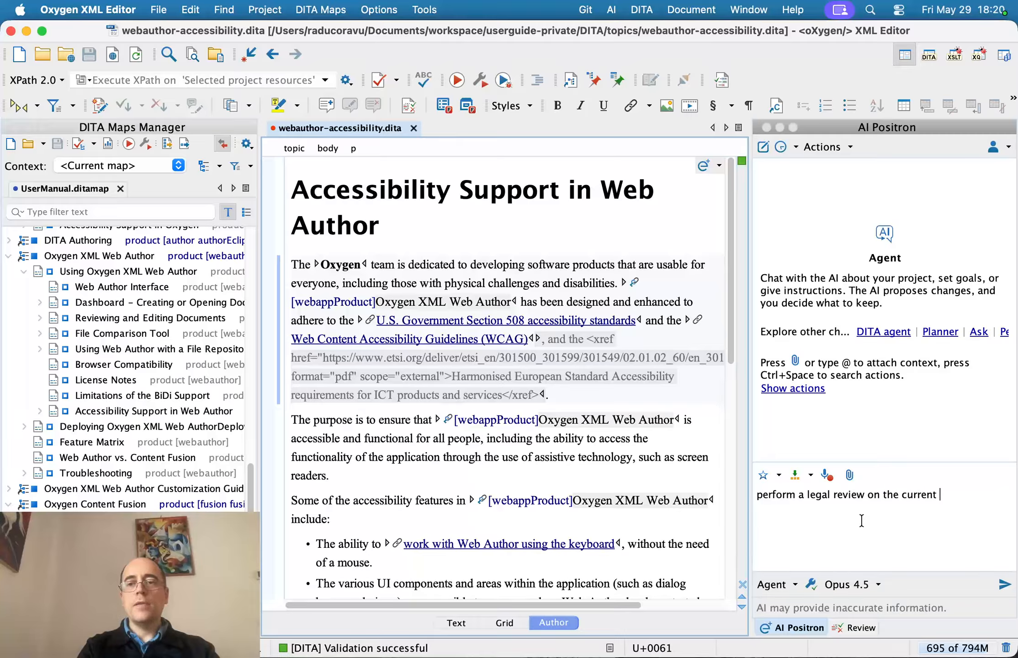
text(file)
key(Return)
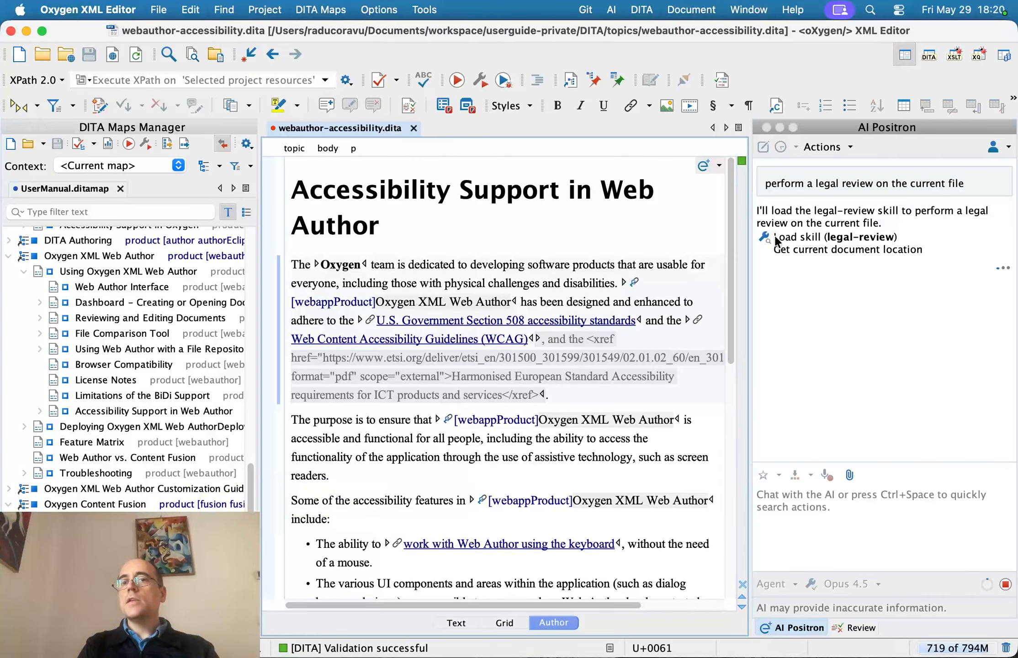
Inspect the tool call details of the loaded legal-review skill, covering its review categories and examples, and close them
click(763, 238)
scroll(494, 250, down, 15)
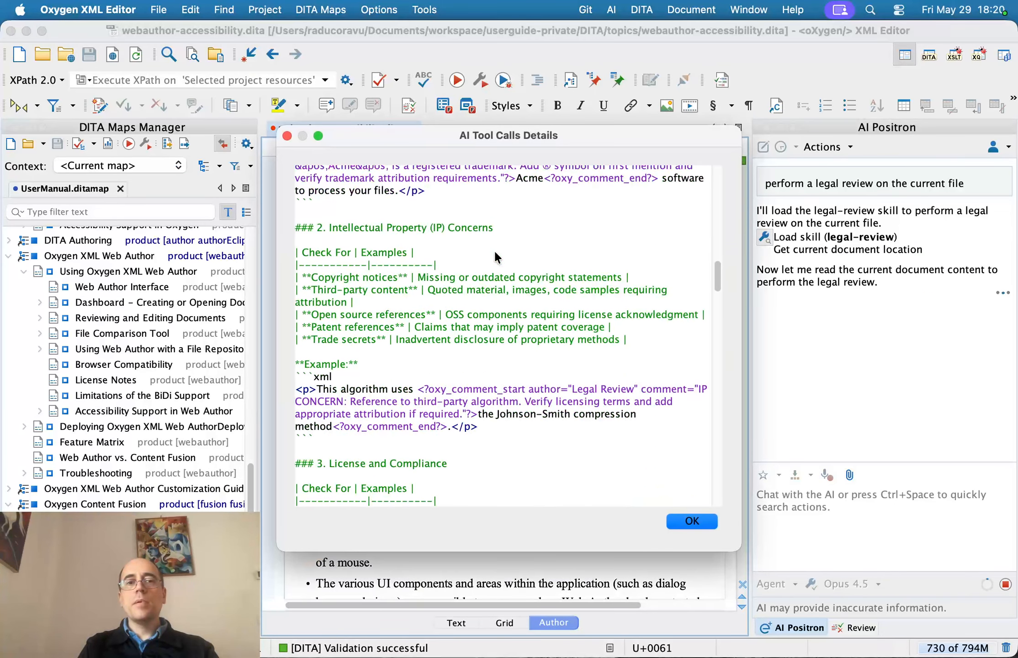
scroll(494, 250, down, 5)
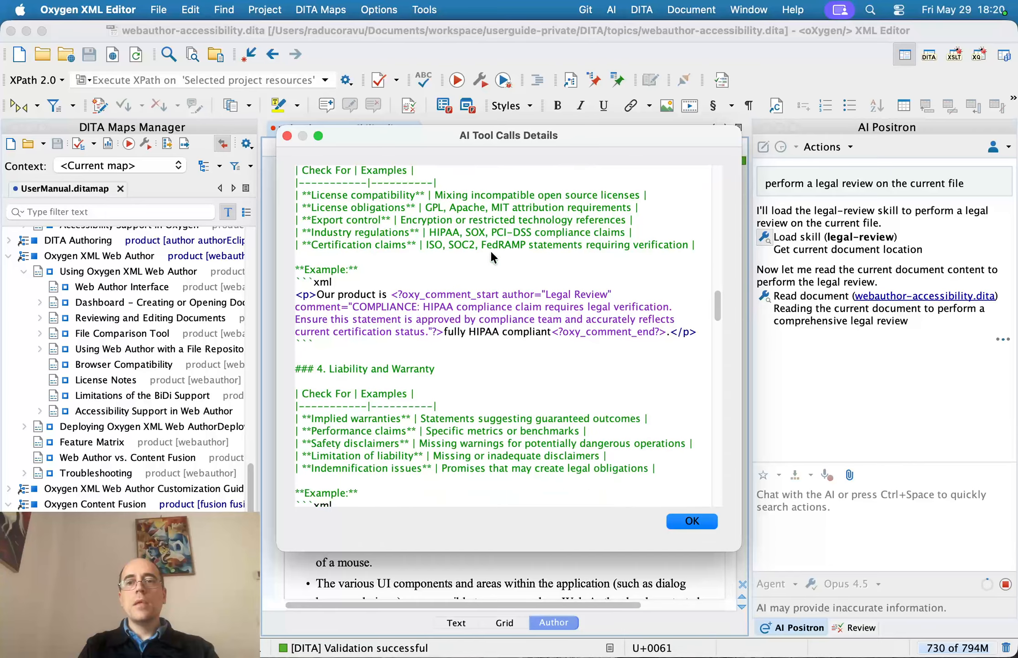
click(286, 135)
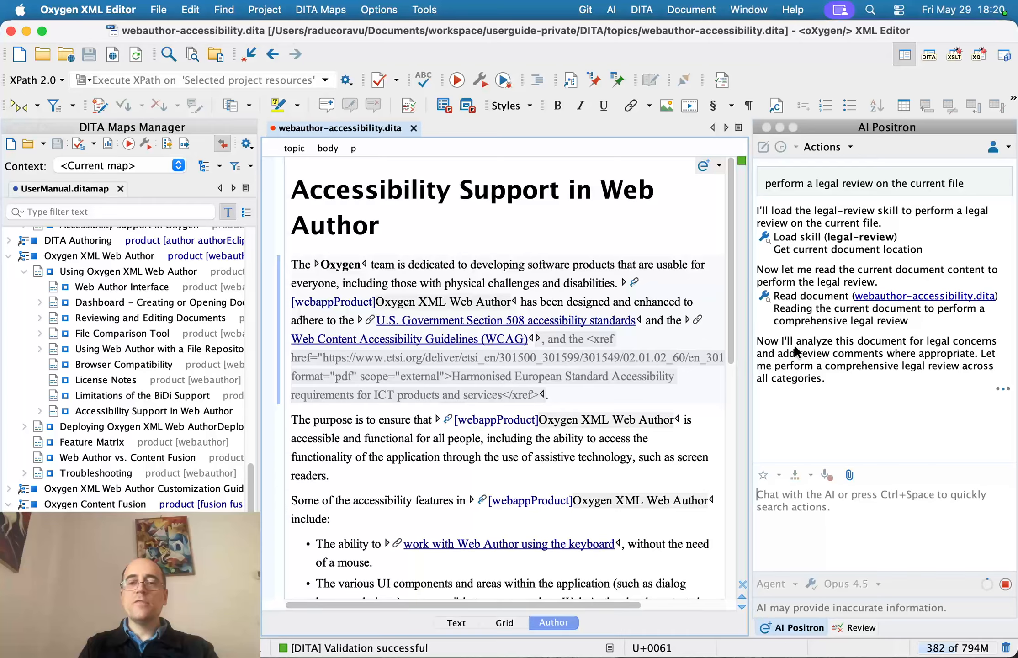
Bring the project files into view and examine the agent's legal findings together with the Legal Review comments in the topic
click(34, 628)
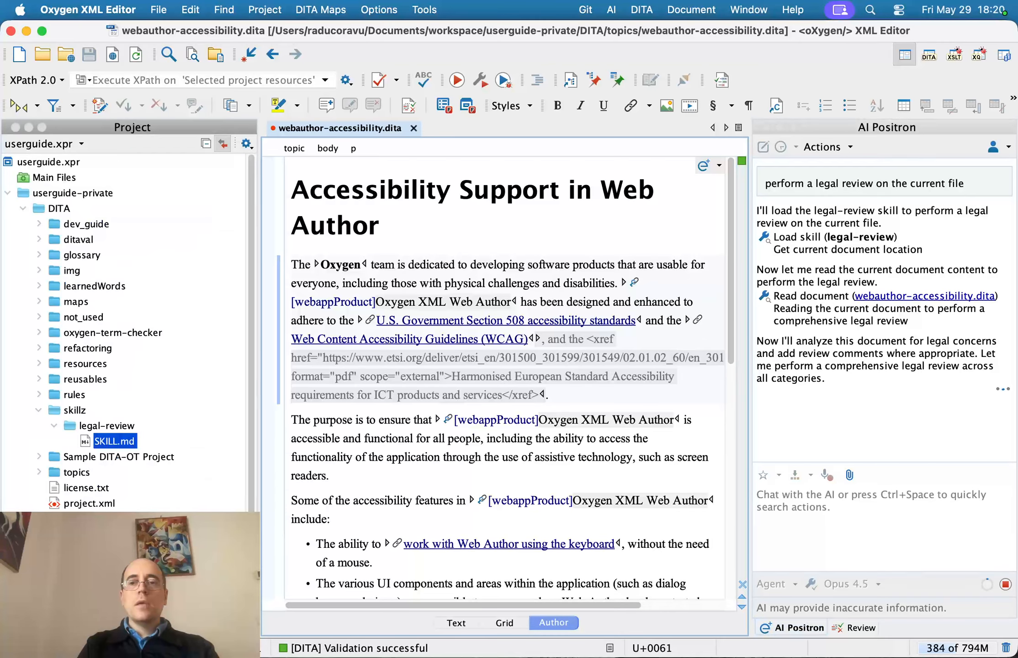
scroll(103, 377, up, 2)
scroll(103, 376, down, 3)
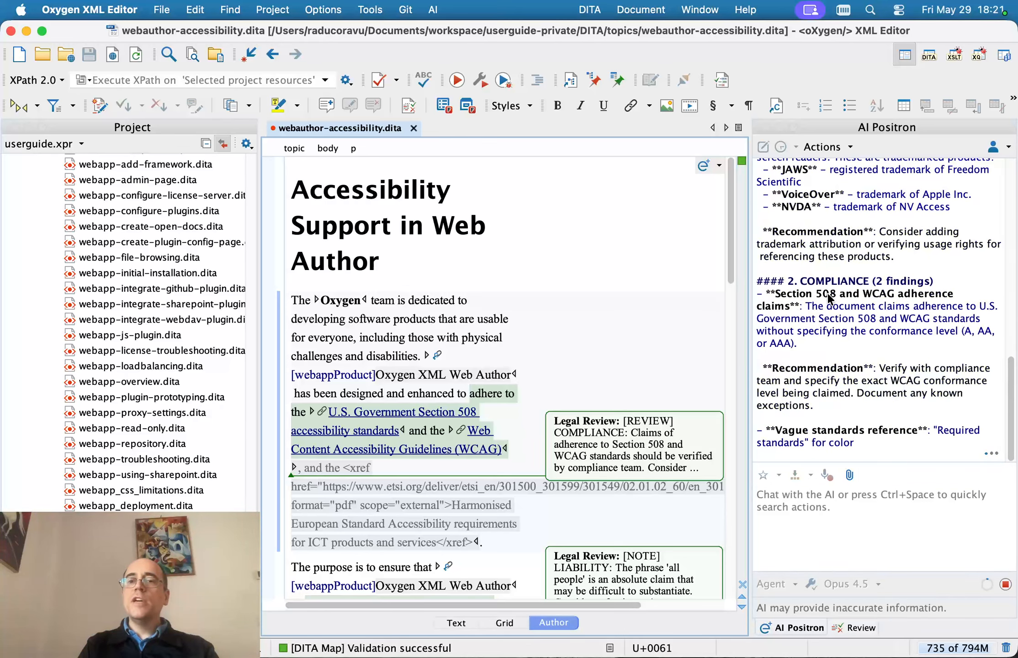
scroll(553, 304, down, 5)
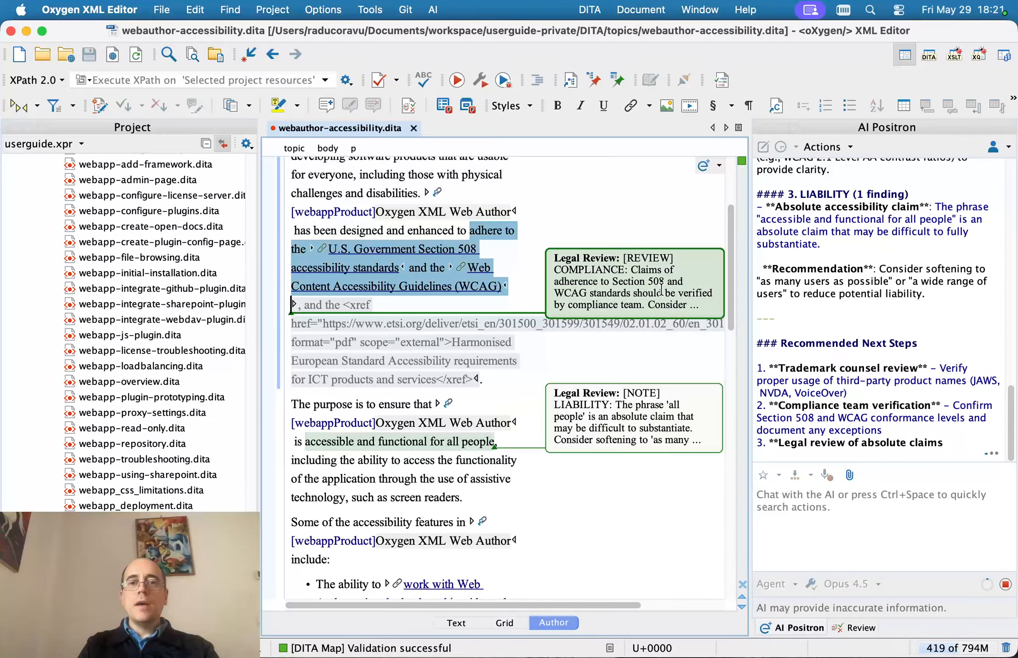
click(628, 406)
scroll(629, 406, down, 10)
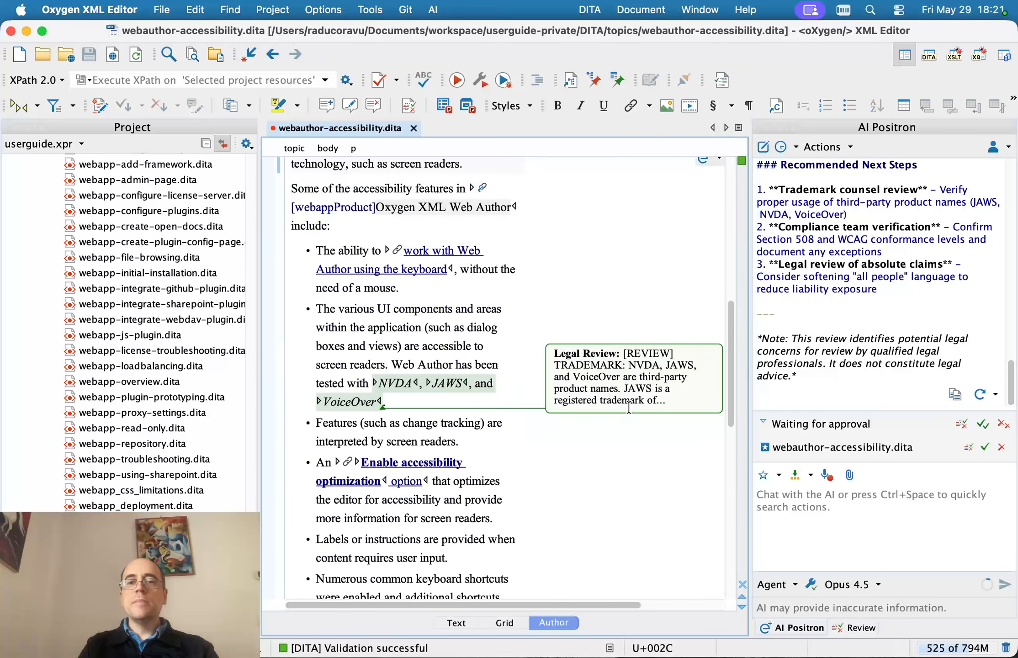
Examine the remaining Legal Review comments in the topic's feature list, selecting the compliance comment on the color contrast item
click(642, 341)
scroll(643, 339, down, 1)
scroll(641, 341, down, 10)
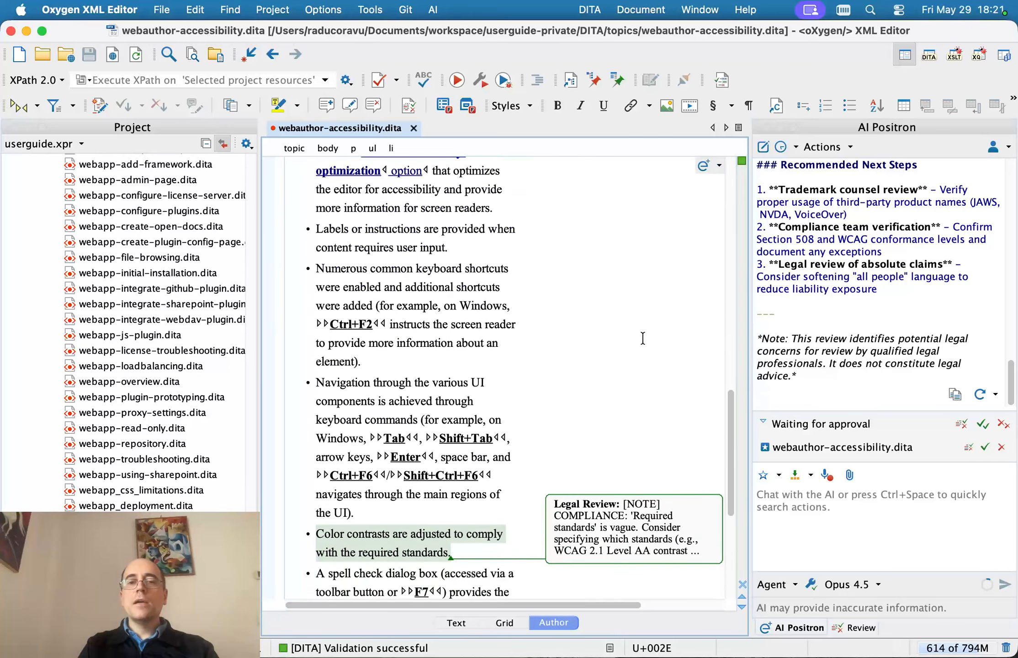
click(632, 343)
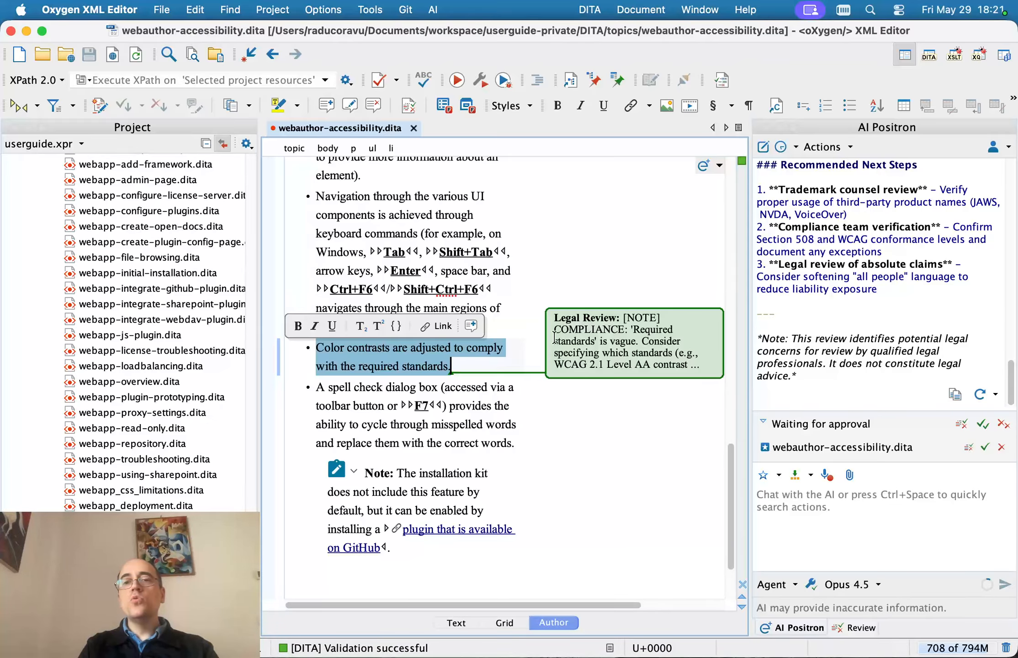
Collapse the topics folder in the project and open SKILL.md from the legal-review folder inside skillz
click(109, 289)
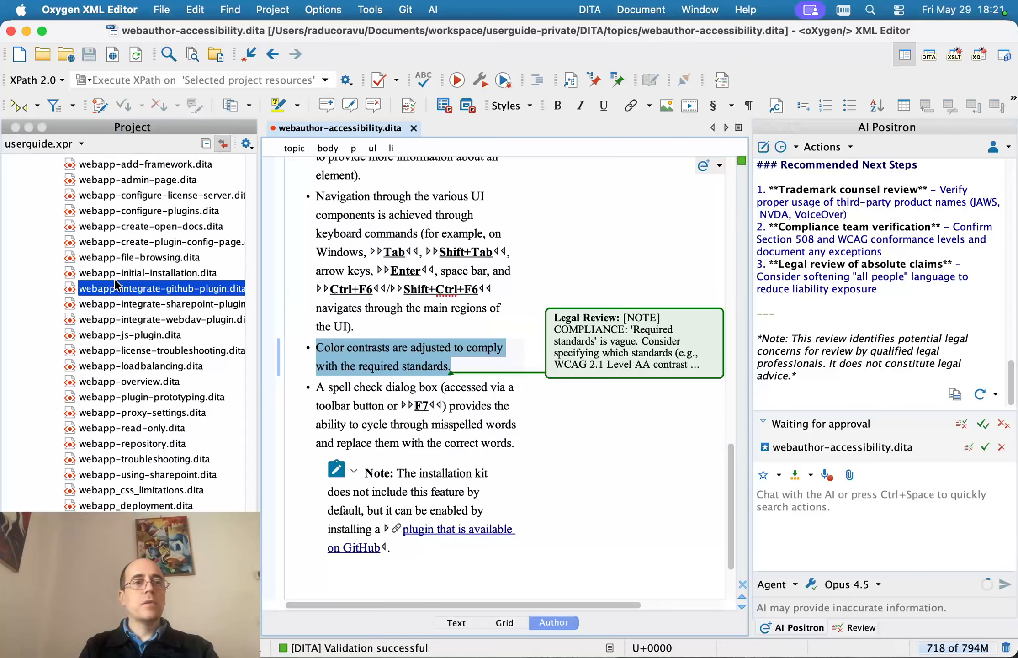
key(Left)
key(Left)
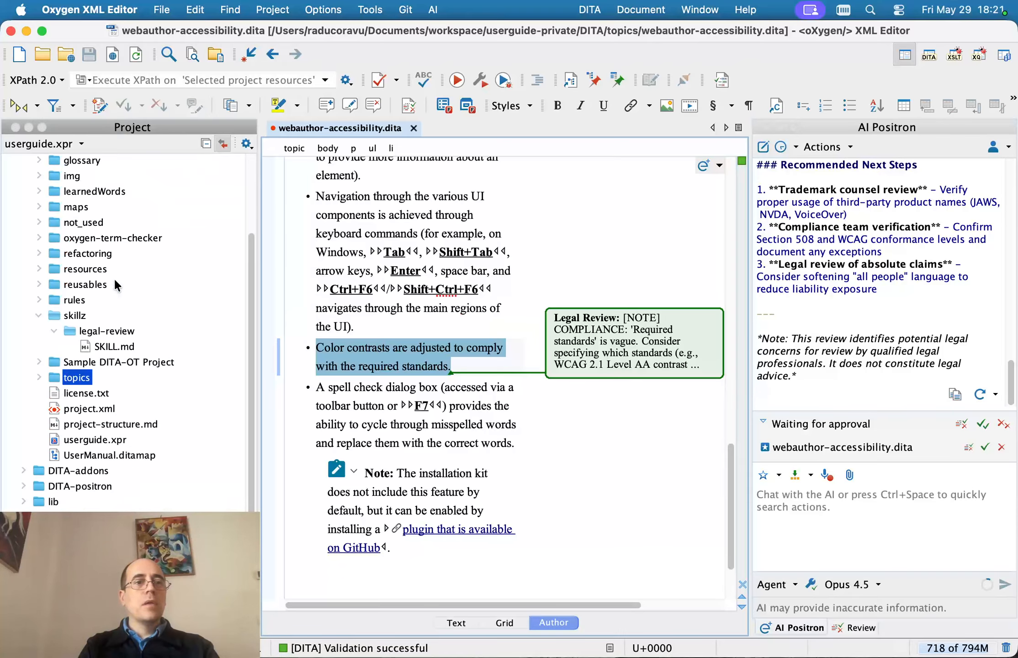
click(98, 333)
click(77, 316)
click(95, 333)
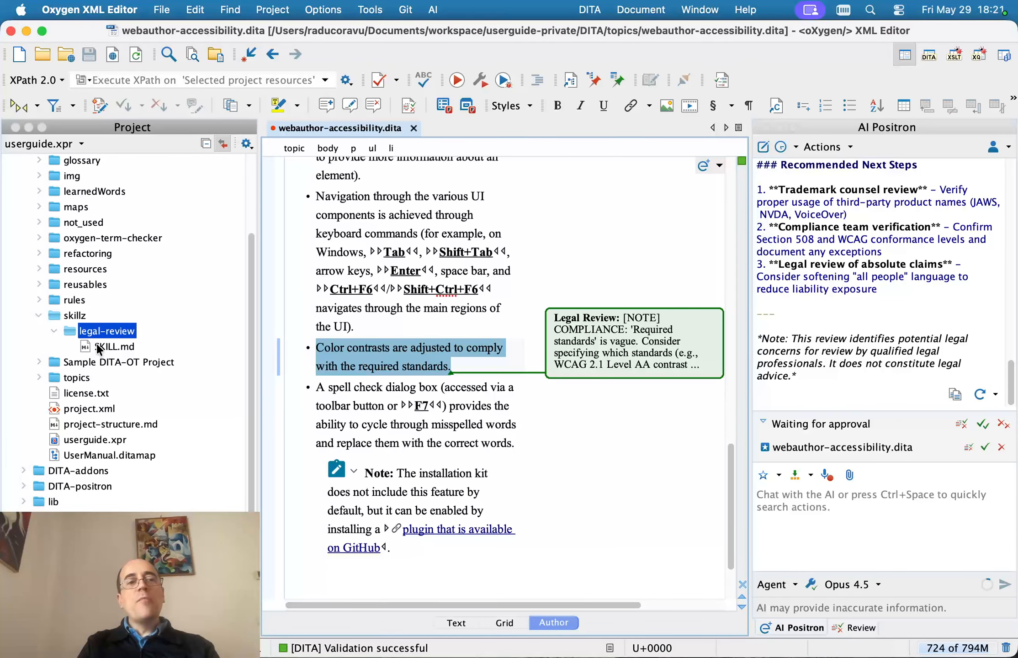
double_click(110, 345)
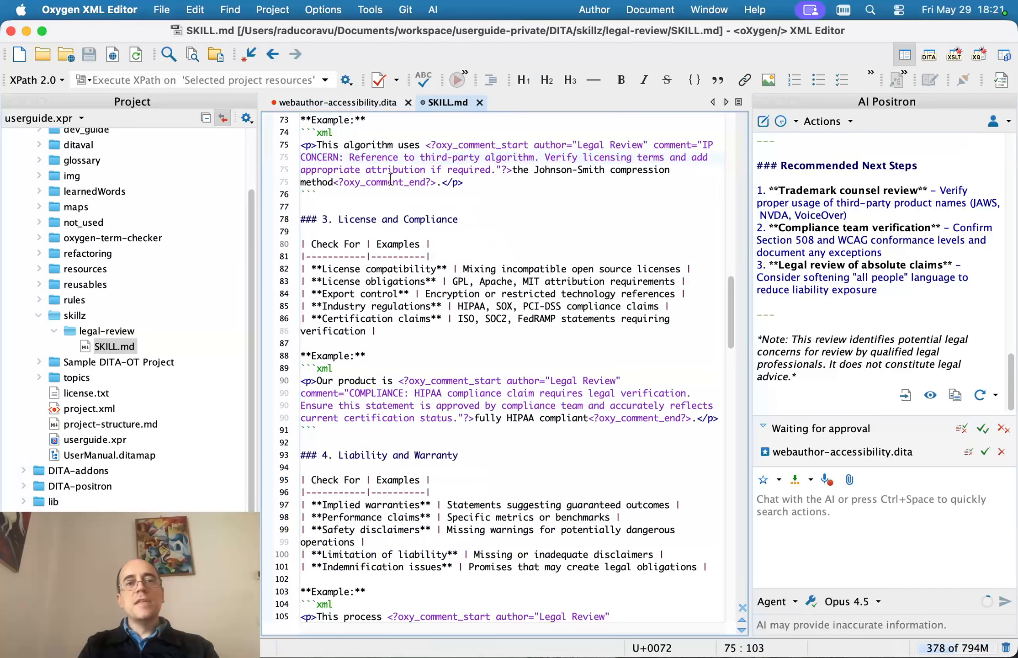
Review the skill's name and description header in SKILL.md, plus its required tools, comment syntax and review categories
scroll(391, 179, up, 5)
scroll(390, 179, up, 15)
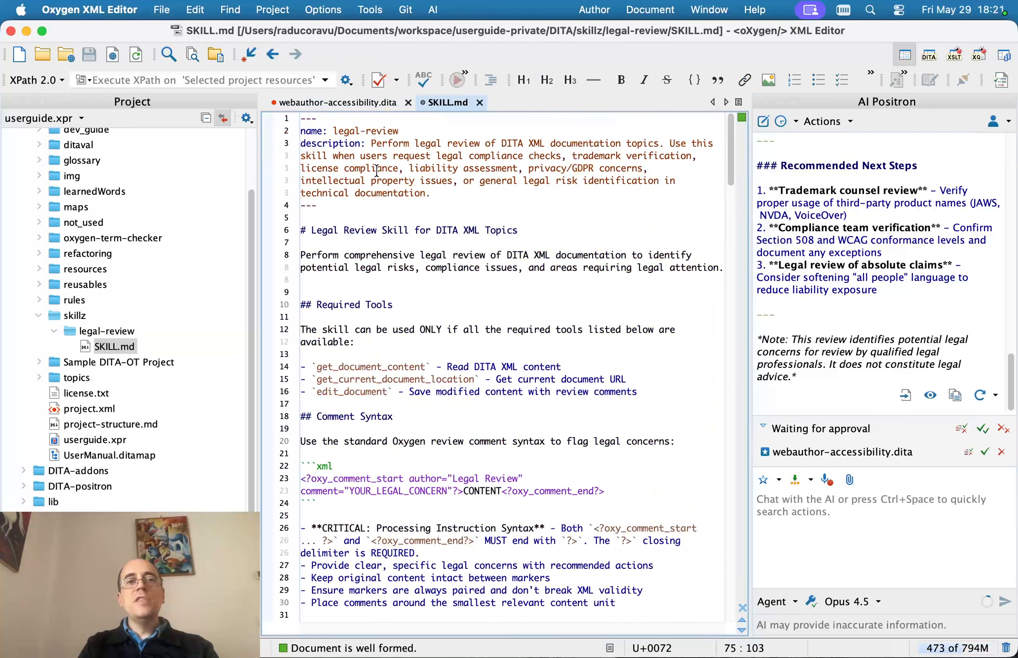
click(333, 131)
drag(301, 131, 472, 190)
click(443, 218)
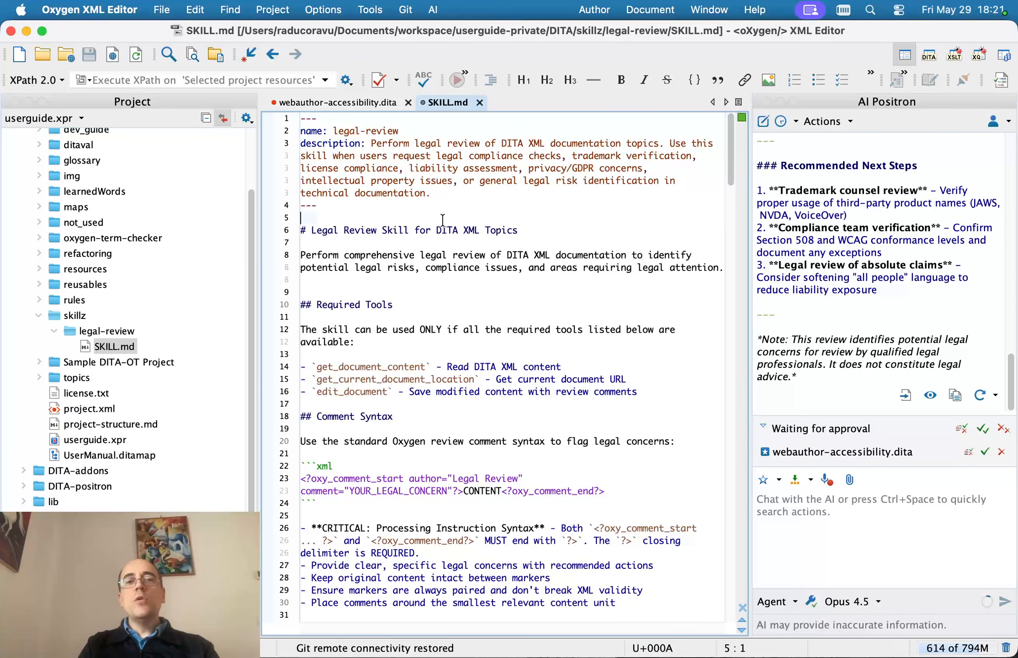
scroll(442, 220, down, 10)
scroll(442, 221, down, 20)
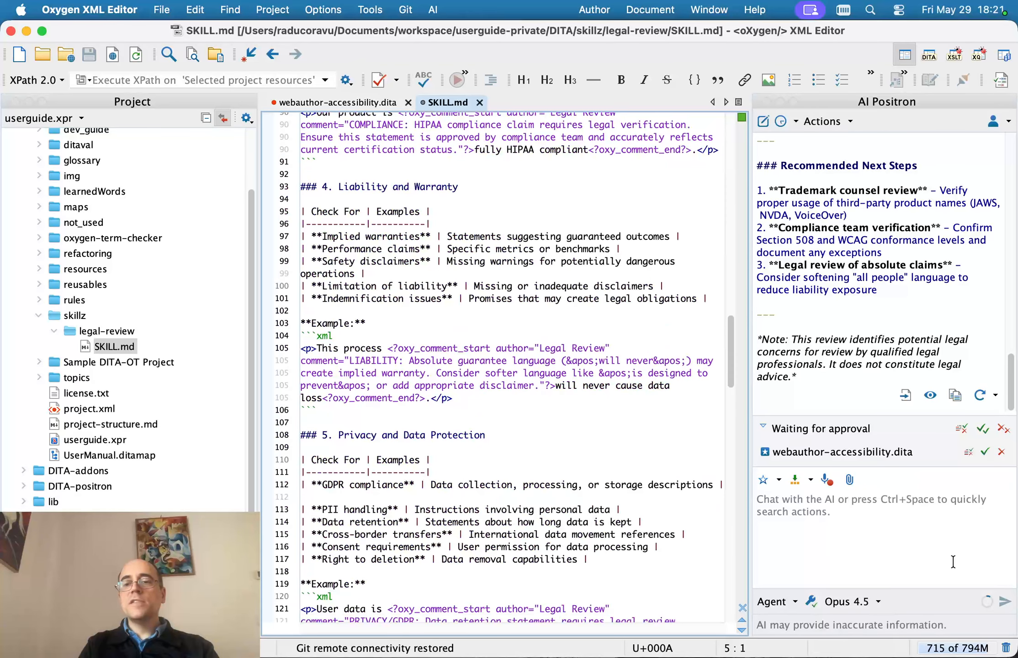
mouse_move(990, 603)
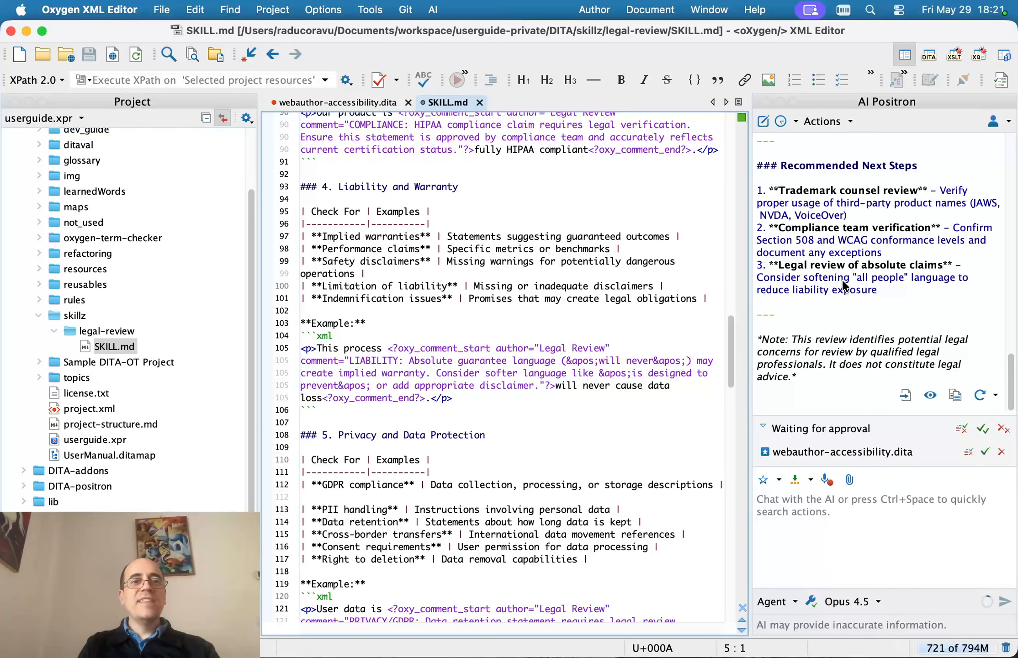
key(super+Tab)
key(super+Tab)
key(super+Tab)
key(super+Tab)
key(super+Tab)
key(super+Tab)
key(super+Tab)
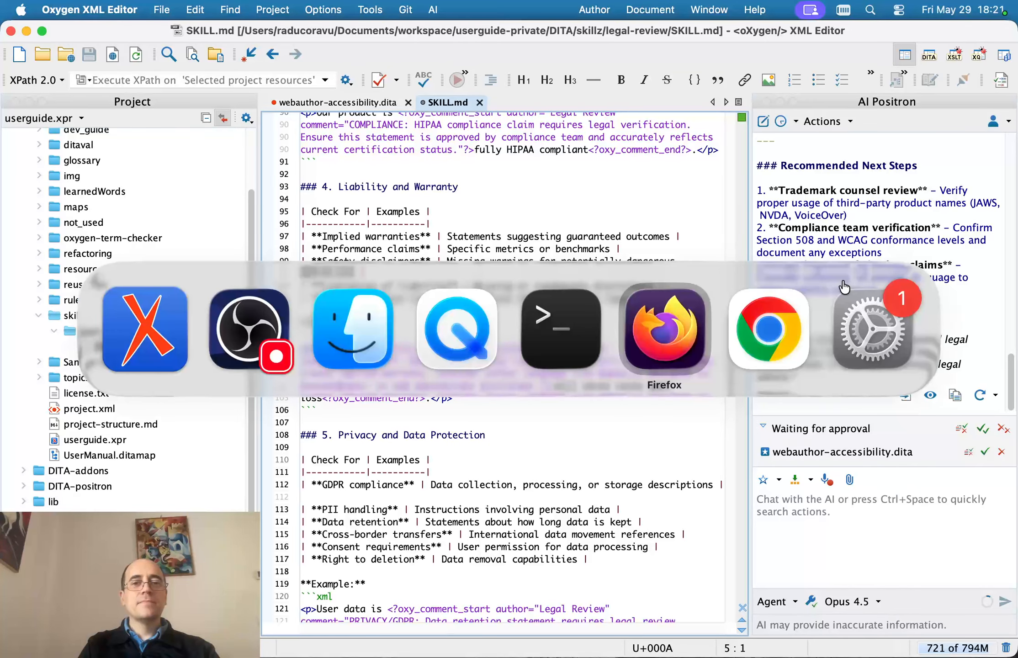
key(super+Tab)
key(super+Tab)
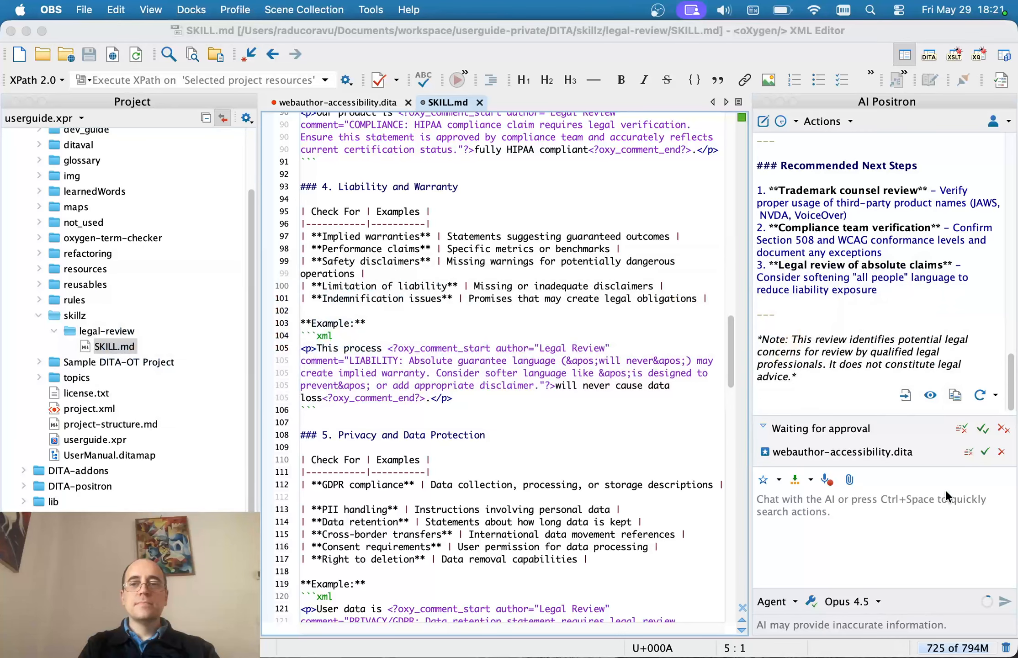